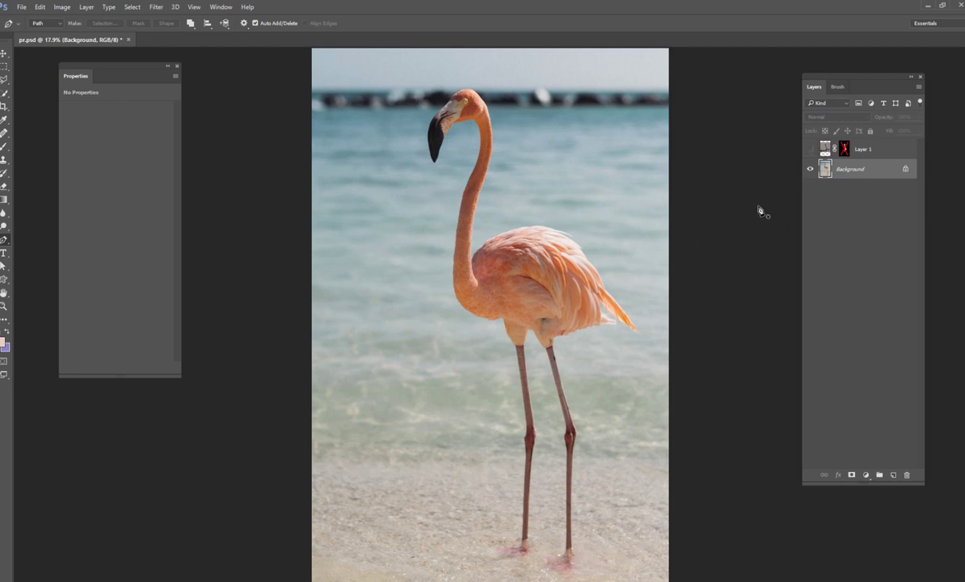
# Step: Show the snake layer, Layer 1, and reposition its image over the flamingo's body with the Move tool
pyautogui.click(810, 149)
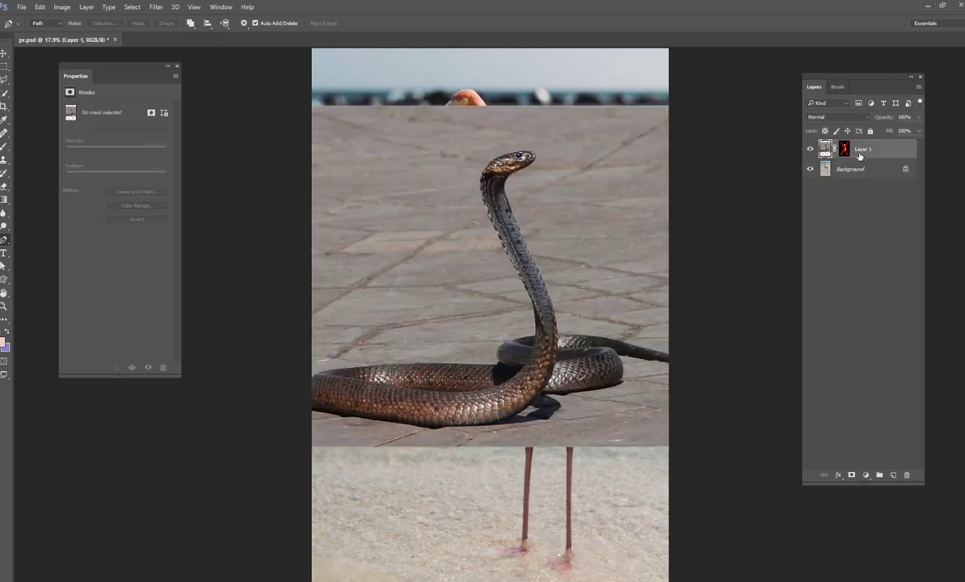
pyautogui.click(848, 149)
pyautogui.click(4, 53)
pyautogui.moveTo(575, 323); pyautogui.dragTo(585, 386)
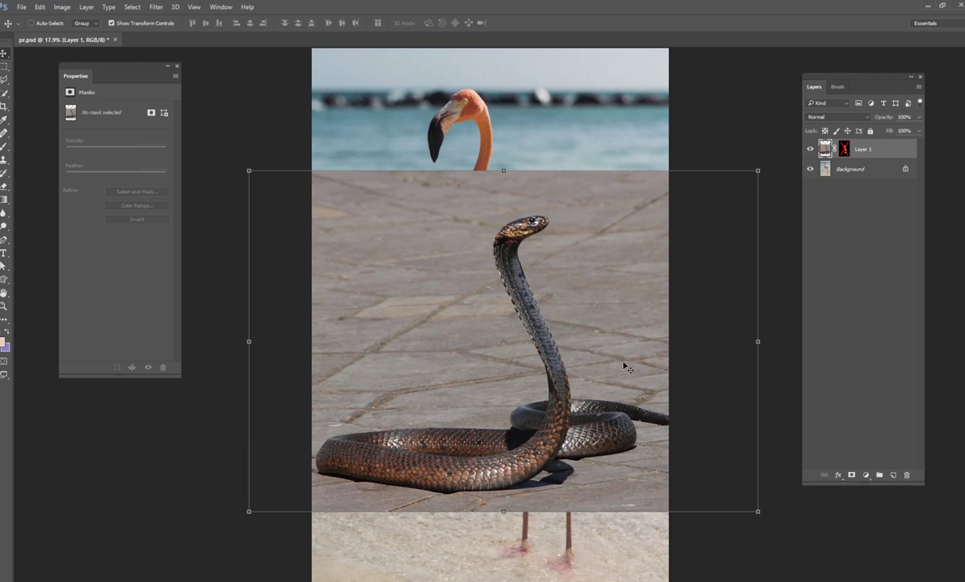
pyautogui.moveTo(627, 367); pyautogui.dragTo(571, 466)
pyautogui.moveTo(438, 483); pyautogui.dragTo(495, 377)
pyautogui.moveTo(579, 380); pyautogui.dragTo(538, 348)
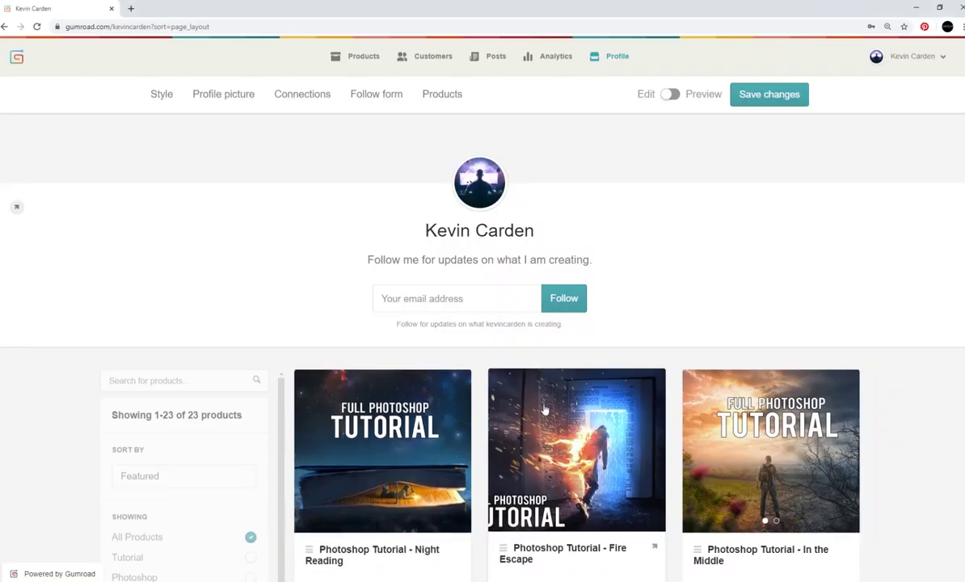
# Step: Browse the Photoshop tutorials and stock image products listed on the Gumroad profile page
pyautogui.scroll(-3, 774, 210)
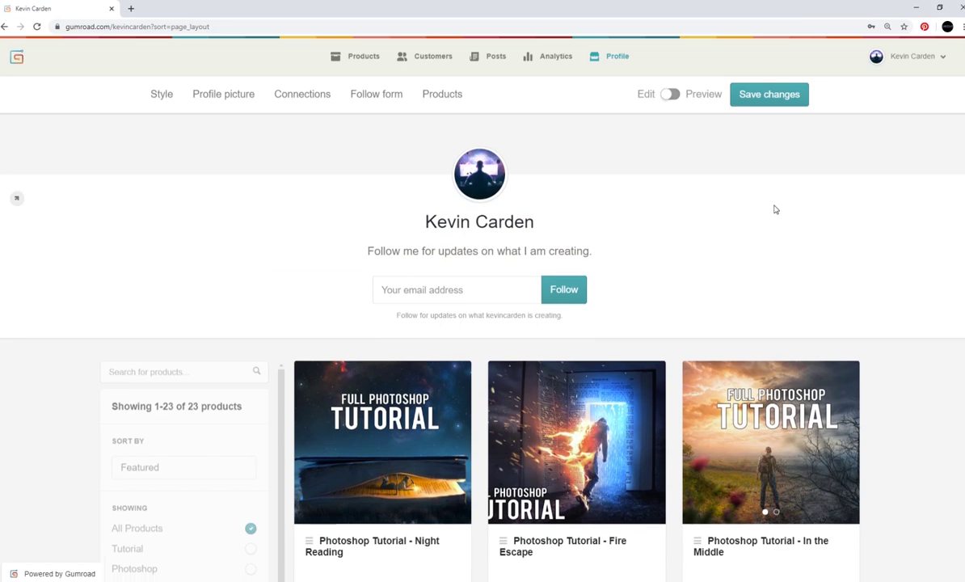
pyautogui.scroll(-2, 774, 209)
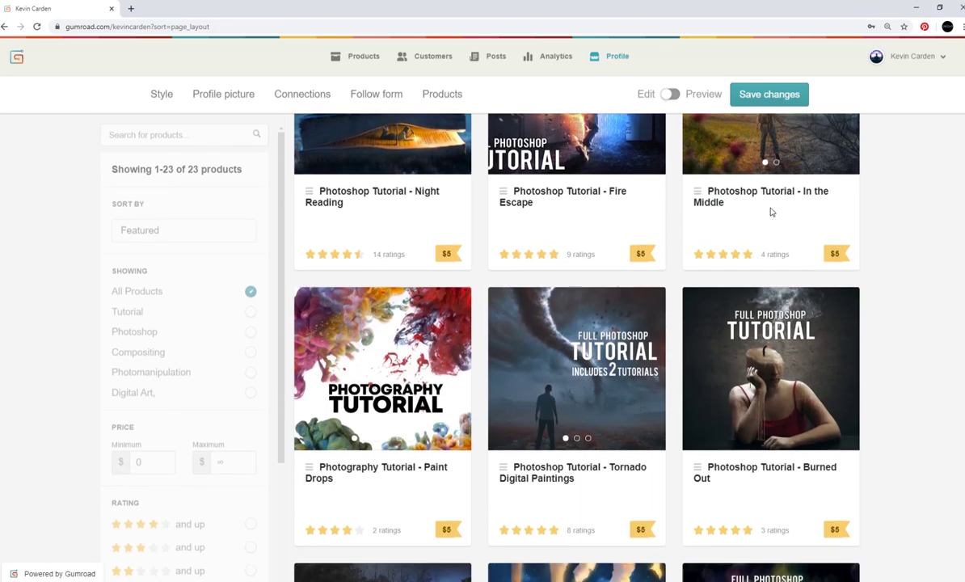
pyautogui.scroll(-3, 773, 211)
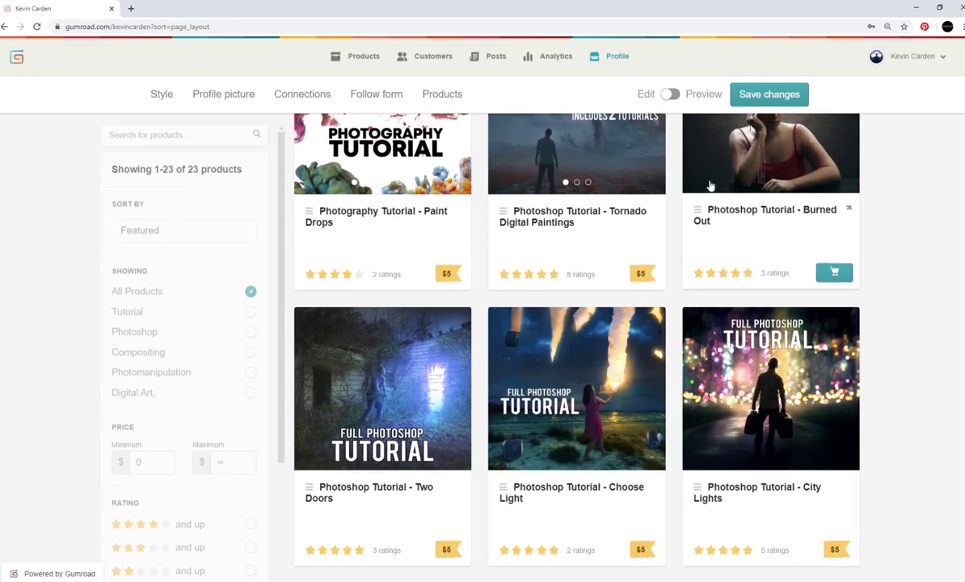
pyautogui.moveTo(638, 280)
pyautogui.scroll(-3, 638, 280)
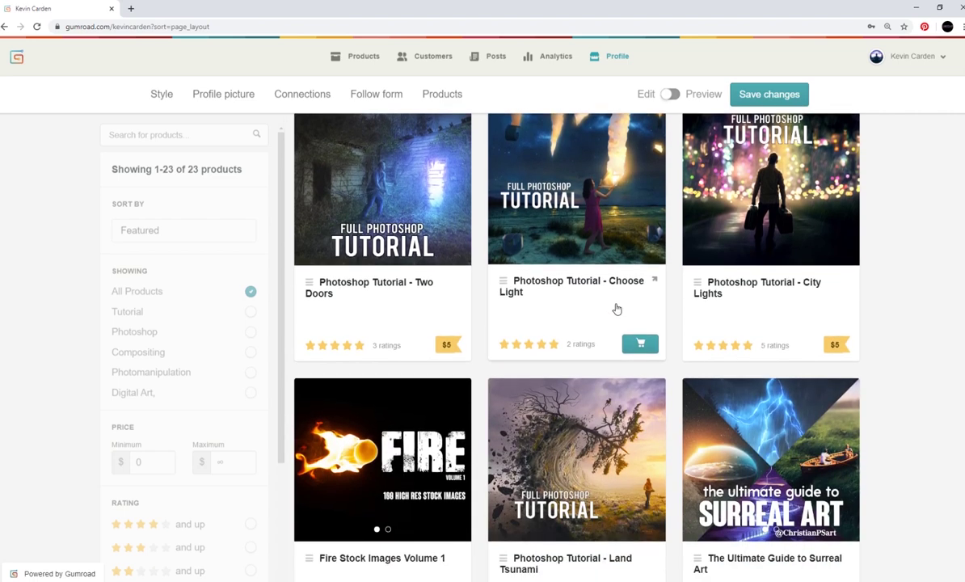
pyautogui.scroll(-5, 616, 309)
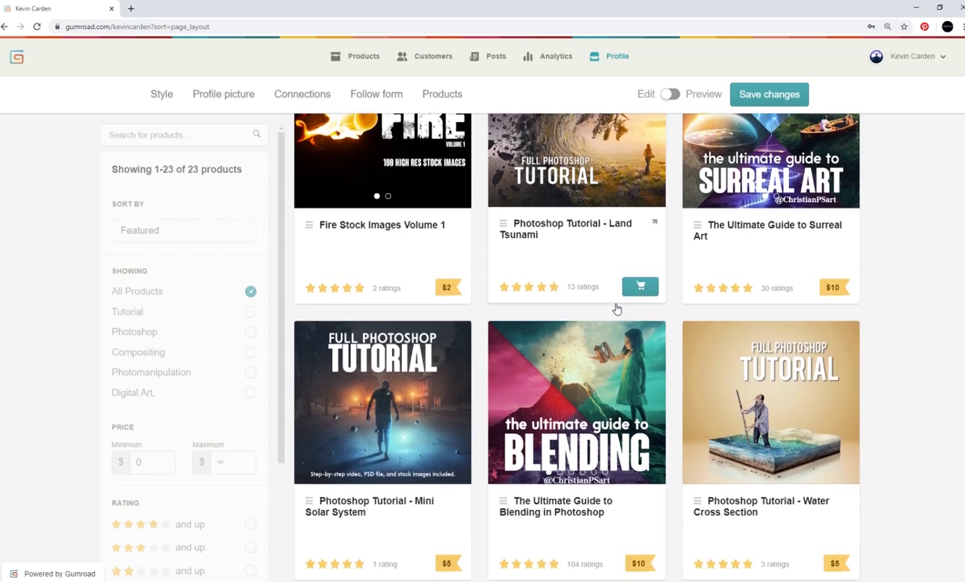
pyautogui.scroll(-2, 616, 308)
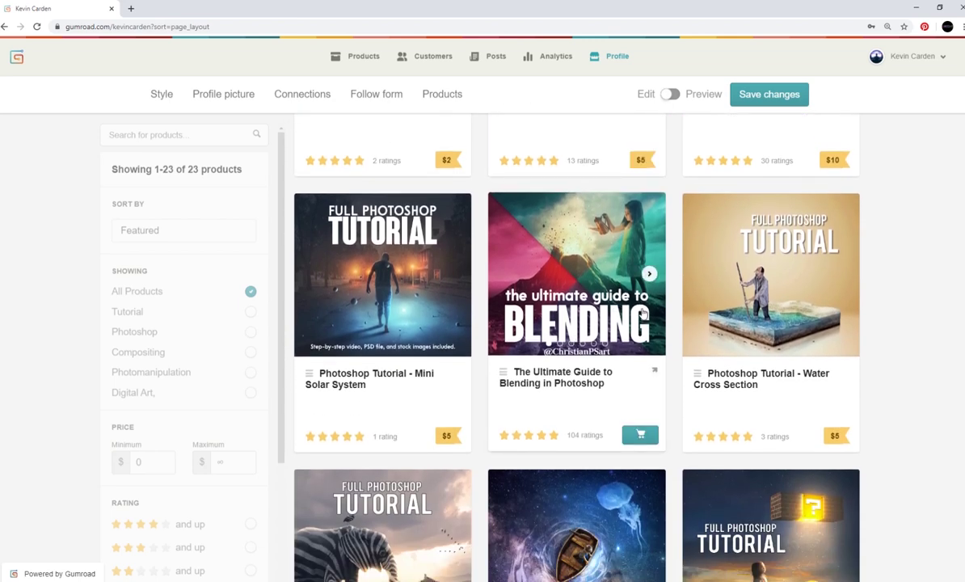
pyautogui.scroll(-2, 643, 313)
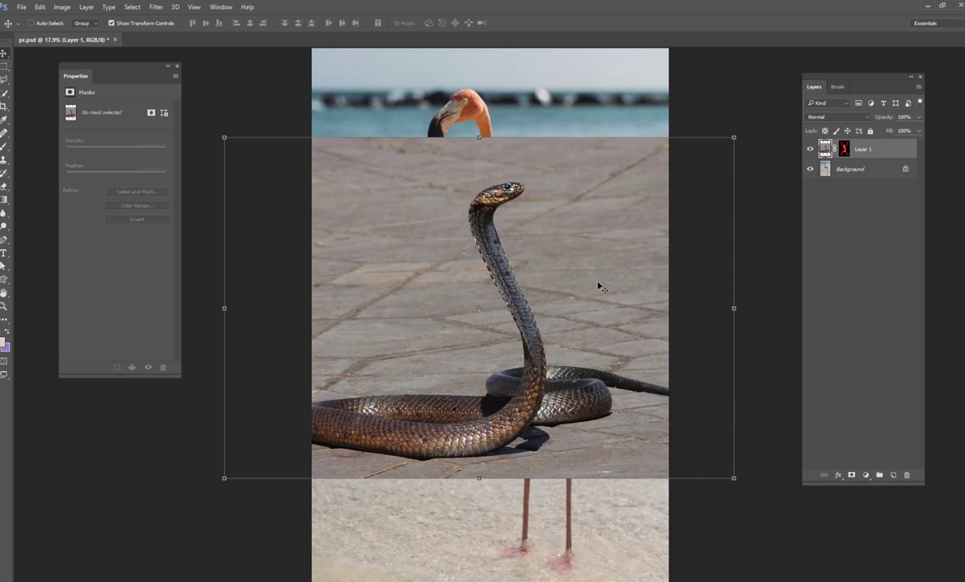
# Step: In Photoshop, reposition the snake image over the flamingo and enable Layer 1's layer mask
pyautogui.moveTo(590, 255); pyautogui.dragTo(586, 315)
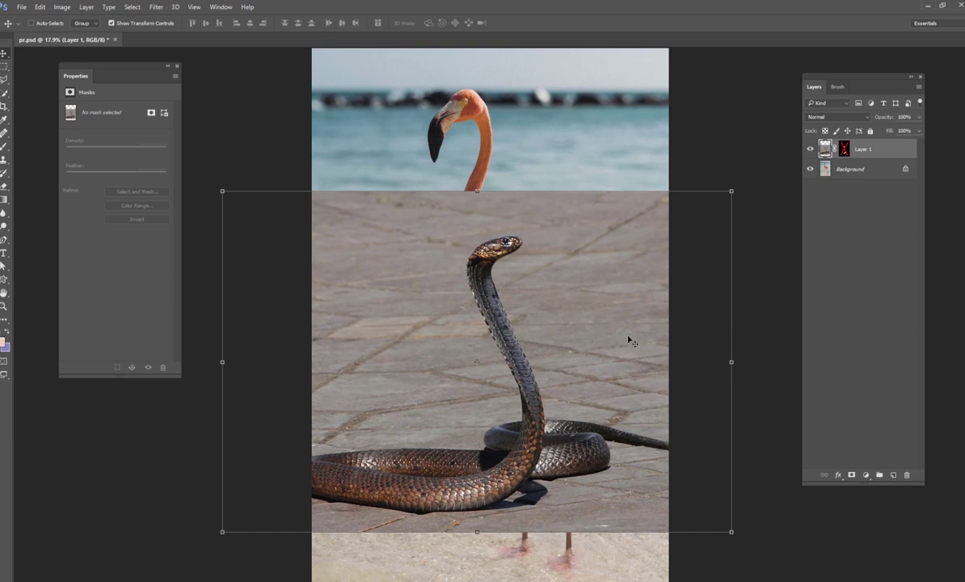
pyautogui.moveTo(511, 353); pyautogui.dragTo(524, 287)
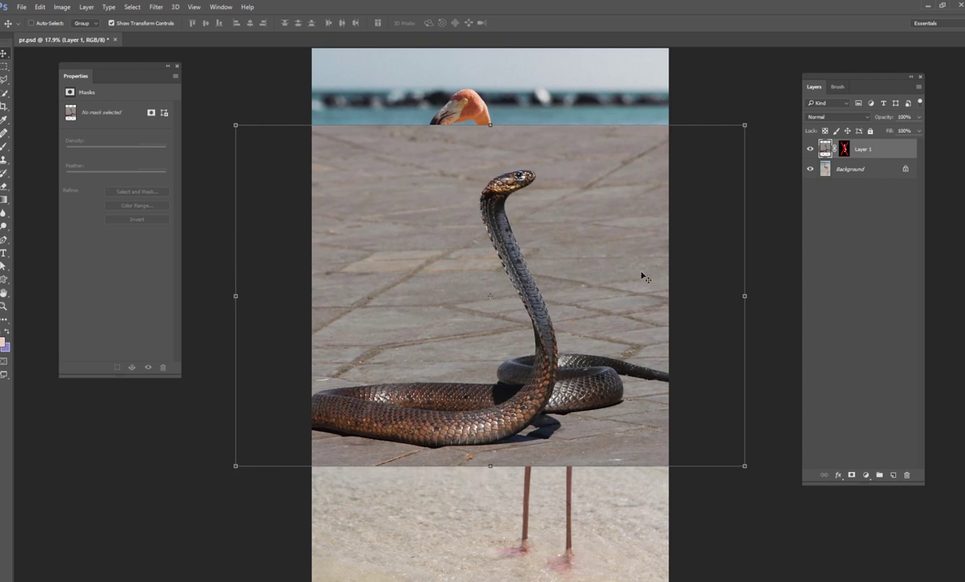
pyautogui.rightClick(843, 150)
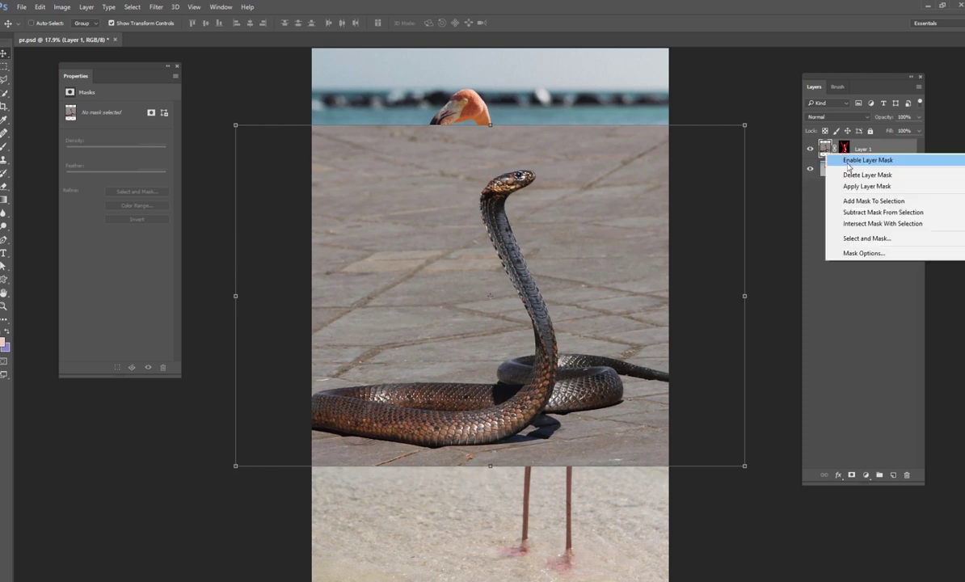
pyautogui.click(852, 161)
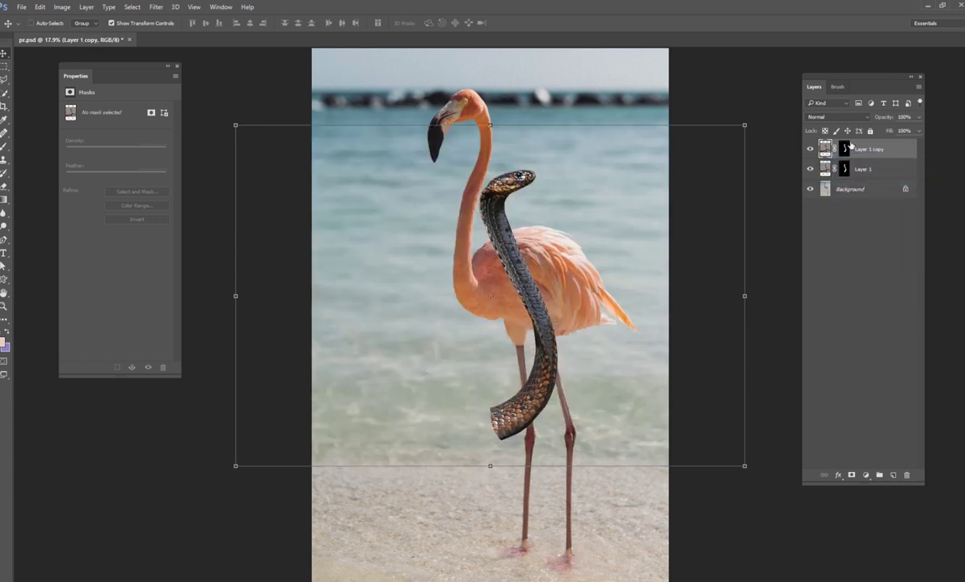
# Step: Duplicate Layer 1 with the layer mask applied on the copy, and hide the original Layer 1
pyautogui.rightClick(846, 151)
pyautogui.click(861, 185)
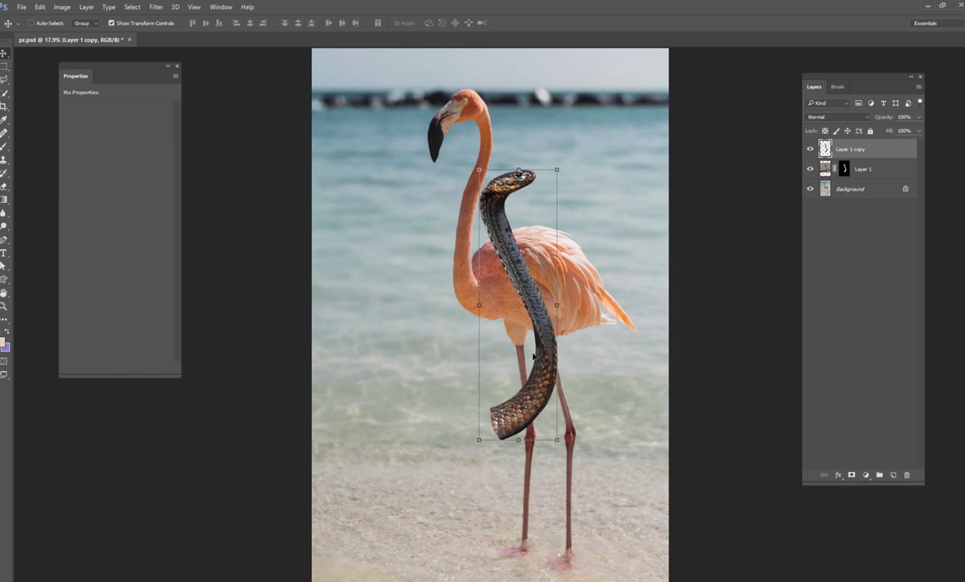
pyautogui.moveTo(534, 356); pyautogui.dragTo(474, 366)
pyautogui.click(810, 169)
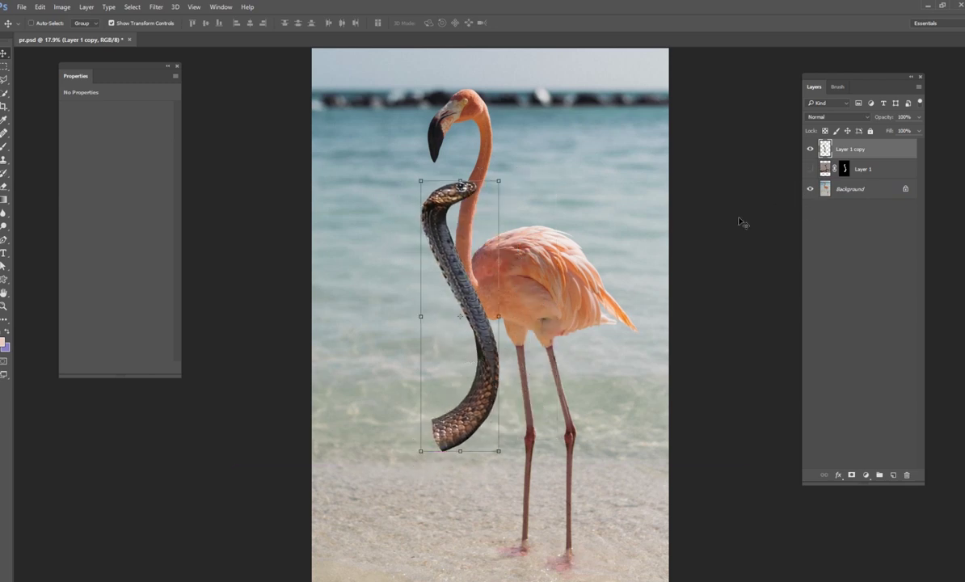
# Step: Flip the snake cutout horizontally, rotate it about -12.7°, and scale it about 87% by 98% to follow the flamingo's neck
pyautogui.moveTo(449, 339); pyautogui.dragTo(489, 312)
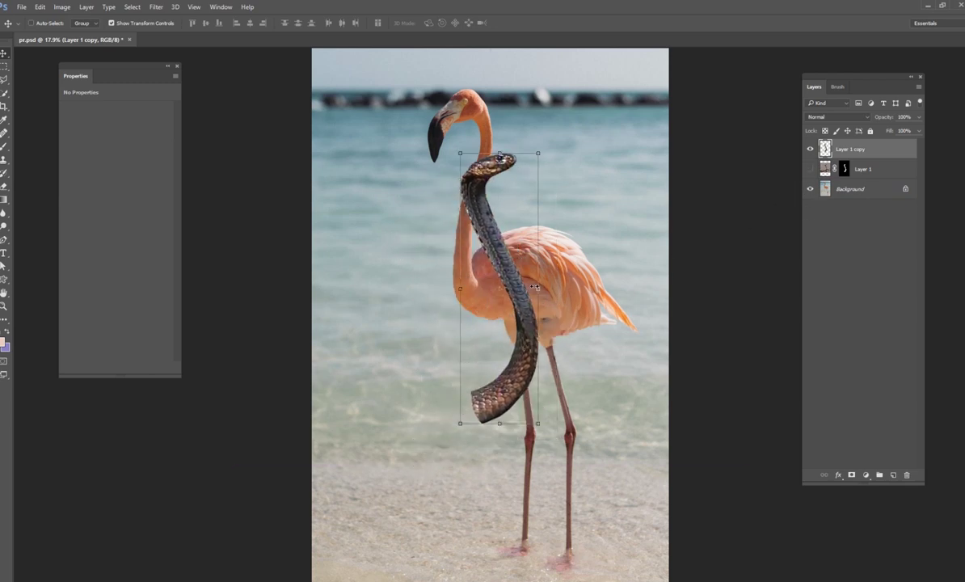
pyautogui.moveTo(534, 287); pyautogui.dragTo(386, 298)
pyautogui.moveTo(453, 267); pyautogui.dragTo(497, 202)
pyautogui.moveTo(541, 168); pyautogui.dragTo(531, 153)
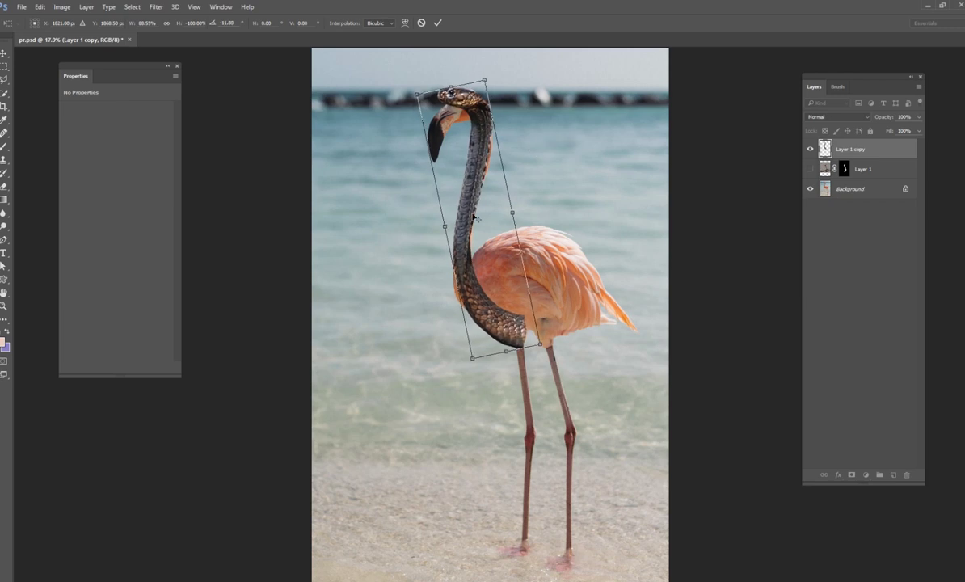
pyautogui.moveTo(474, 218); pyautogui.dragTo(495, 255)
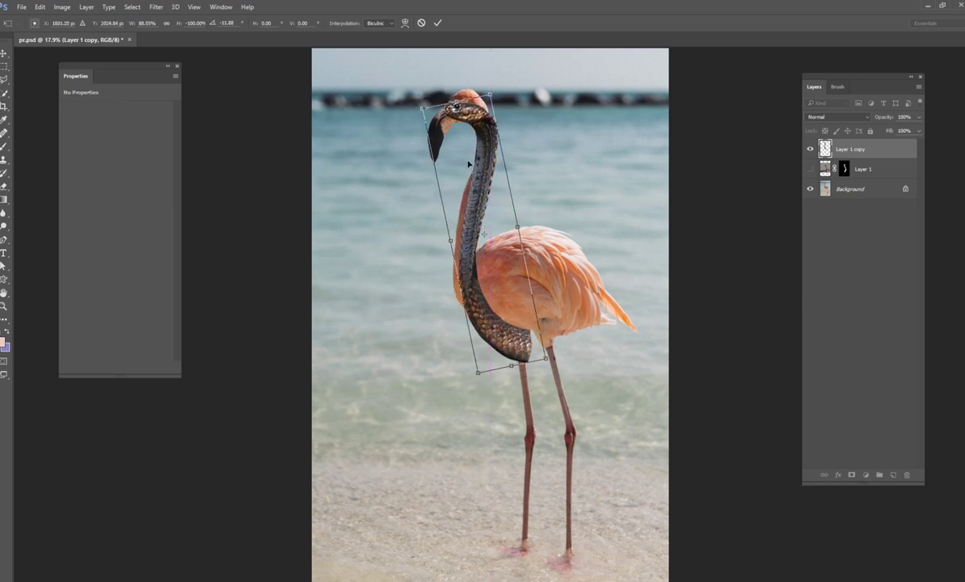
pyautogui.moveTo(492, 205)
pyautogui.mouseDown()
pyautogui.moveTo(485, 187)
pyautogui.moveTo(525, 163)
pyautogui.moveTo(494, 184)
pyautogui.moveTo(483, 212)
pyautogui.moveTo(493, 194)
pyautogui.mouseUp()
pyautogui.moveTo(535, 356); pyautogui.dragTo(535, 351)
pyautogui.moveTo(556, 301); pyautogui.dragTo(514, 291)
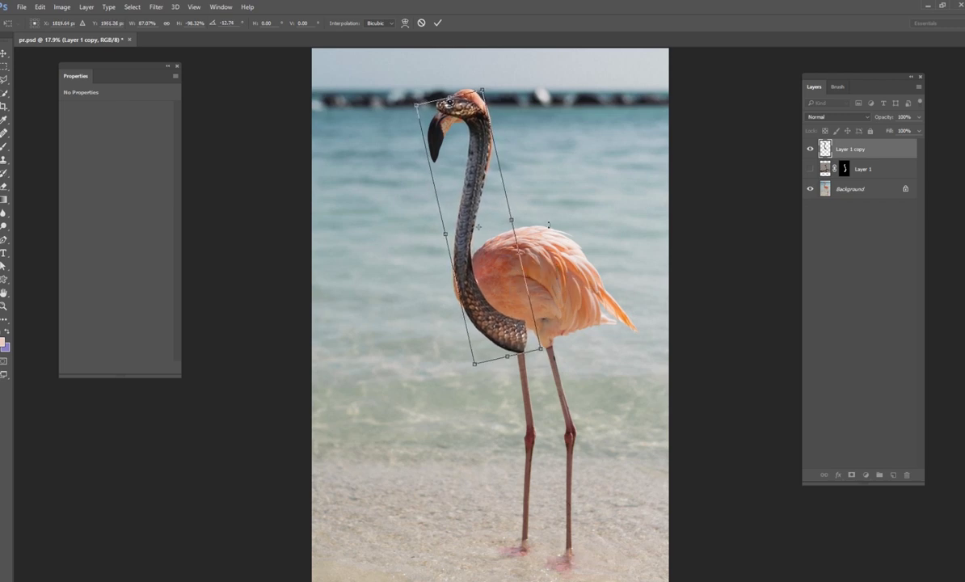
pyautogui.click(438, 22)
# Step: Fine-tune the snake cutout's position and size so its head sits level with the top of the flamingo's head
pyautogui.moveTo(468, 193); pyautogui.dragTo(500, 199)
pyautogui.moveTo(527, 94); pyautogui.dragTo(528, 90)
pyautogui.click(438, 22)
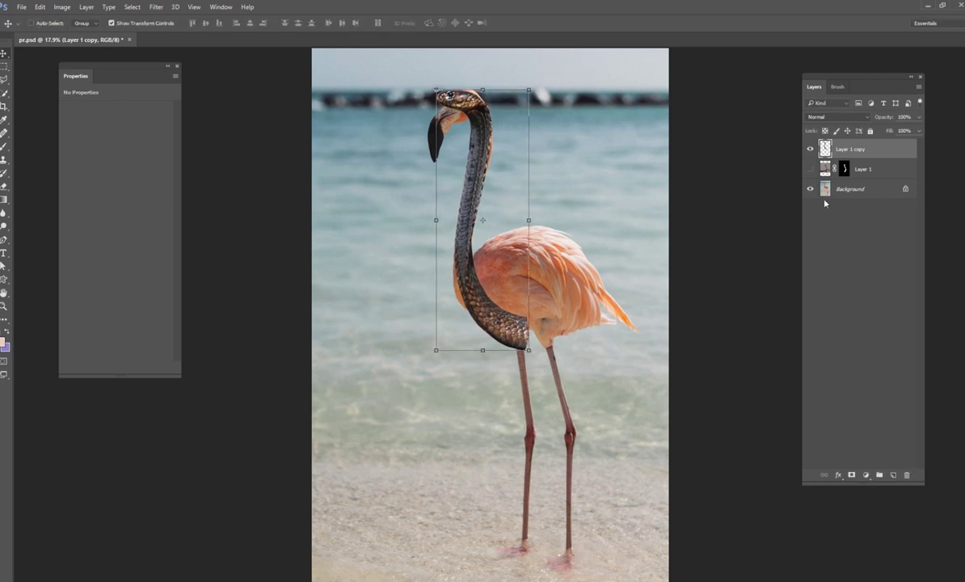
# Step: Hide the snake copy layer and duplicate the Background layer
pyautogui.click(810, 151)
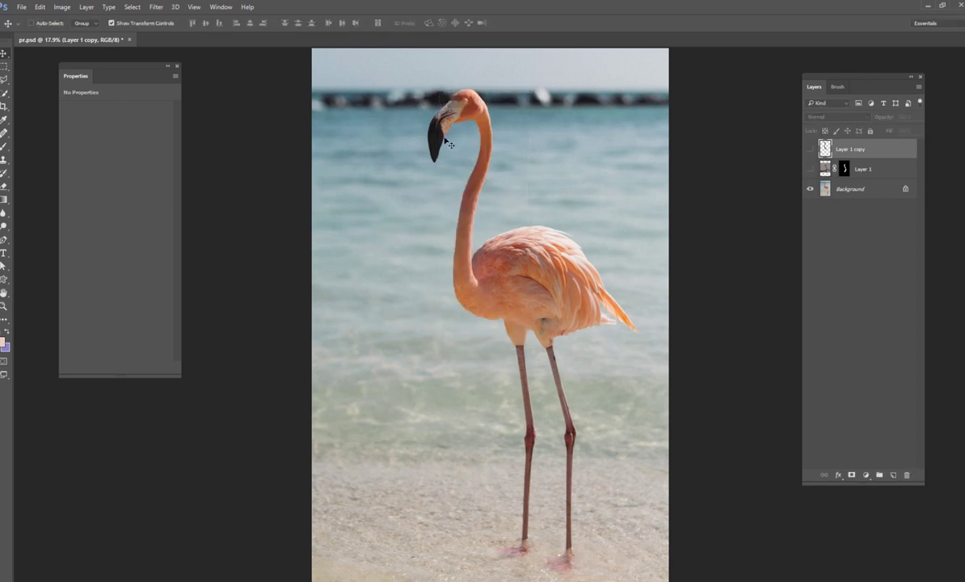
pyautogui.click(859, 187)
pyautogui.hotkey('ctrl', 'j')
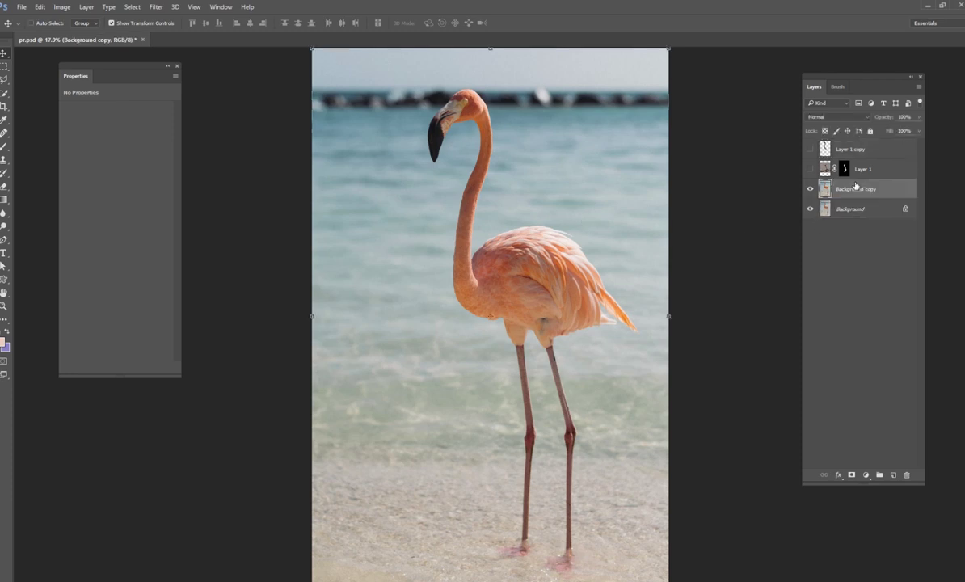
# Step: Clone the surrounding horizon and water over the flamingo's head and upper neck on Background copy, using soft 495 px and 243 px brushes
pyautogui.click(5, 161)
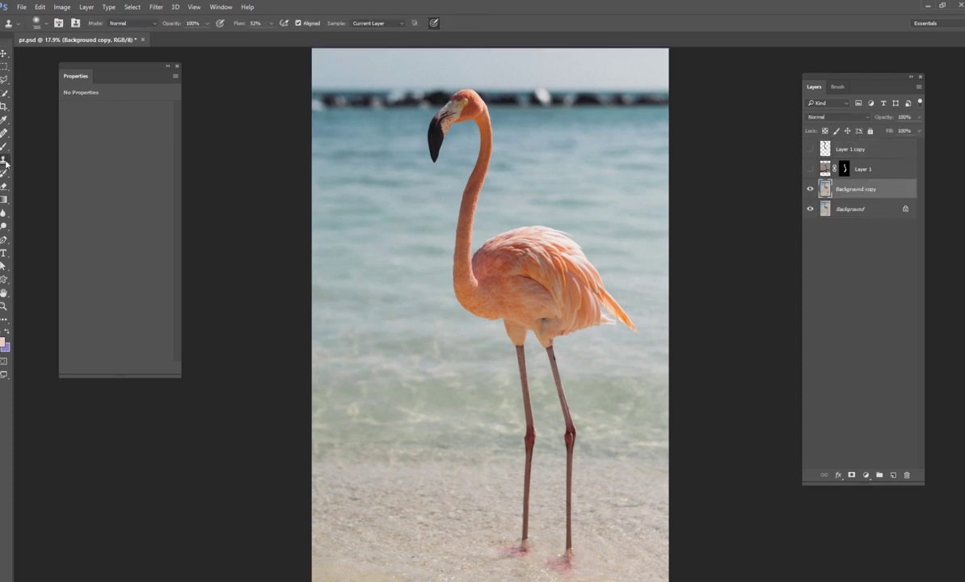
pyautogui.rightClick(567, 122)
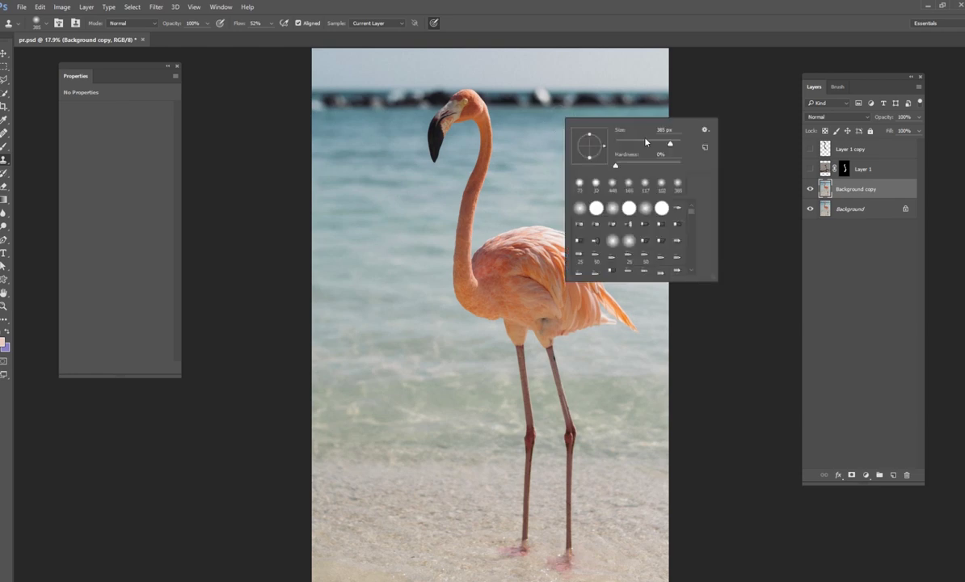
pyautogui.moveTo(669, 143); pyautogui.dragTo(676, 147)
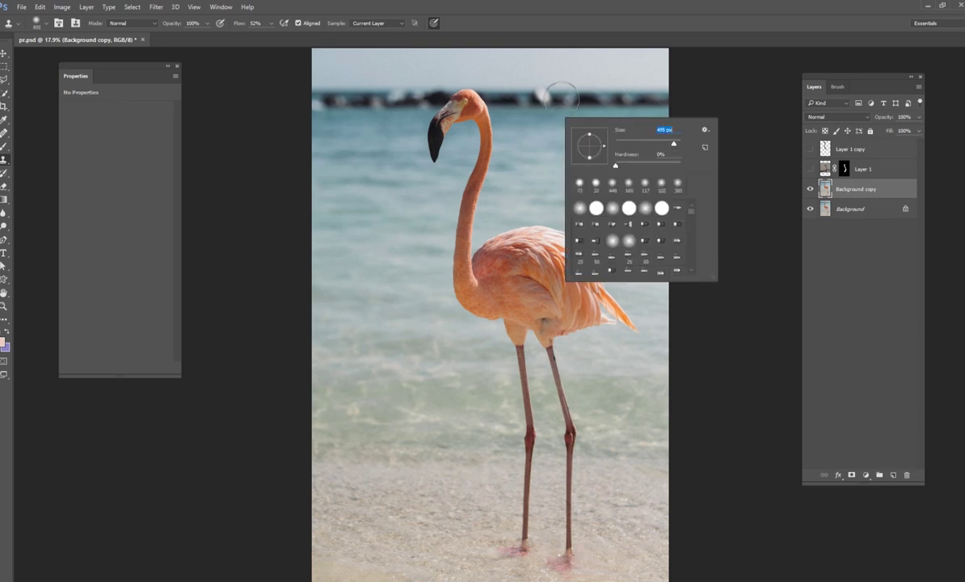
pyautogui.click(617, 28)
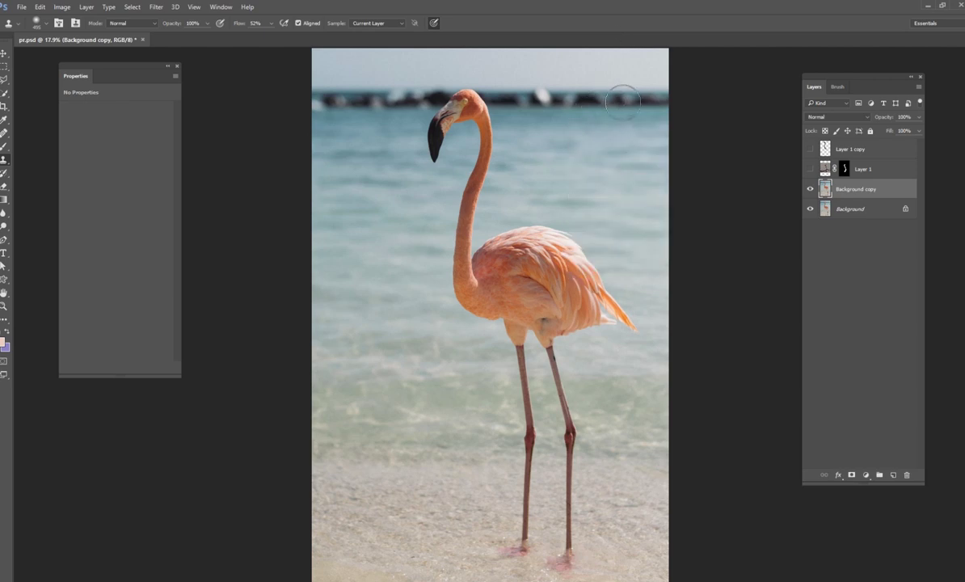
pyautogui.keyDown('alt'); pyautogui.click(619, 102); pyautogui.keyUp('alt')
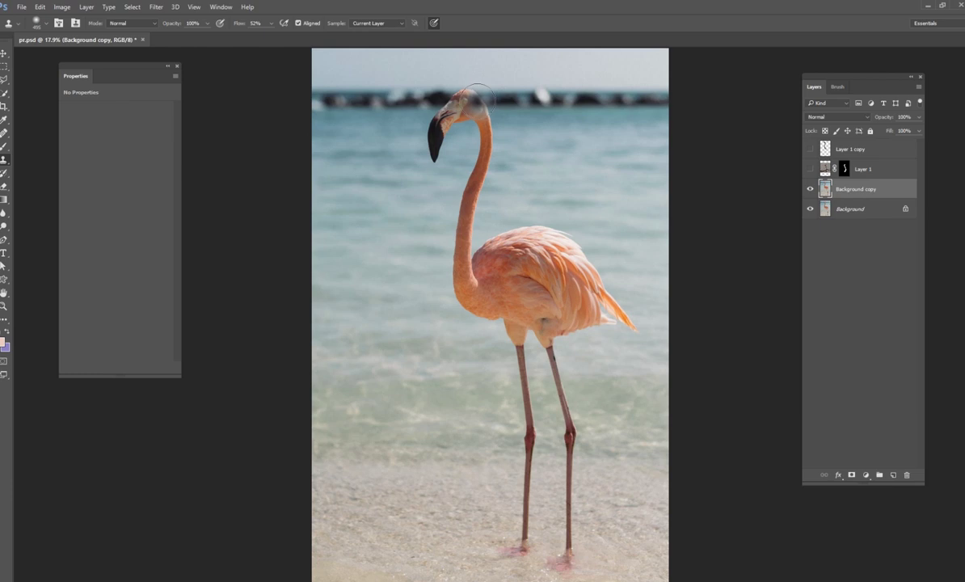
pyautogui.moveTo(479, 95)
pyautogui.mouseDown()
pyautogui.moveTo(441, 92)
pyautogui.moveTo(412, 110)
pyautogui.moveTo(484, 121)
pyautogui.moveTo(432, 135)
pyautogui.moveTo(434, 147)
pyautogui.moveTo(478, 148)
pyautogui.moveTo(487, 168)
pyautogui.moveTo(428, 194)
pyautogui.moveTo(467, 179)
pyautogui.mouseUp()
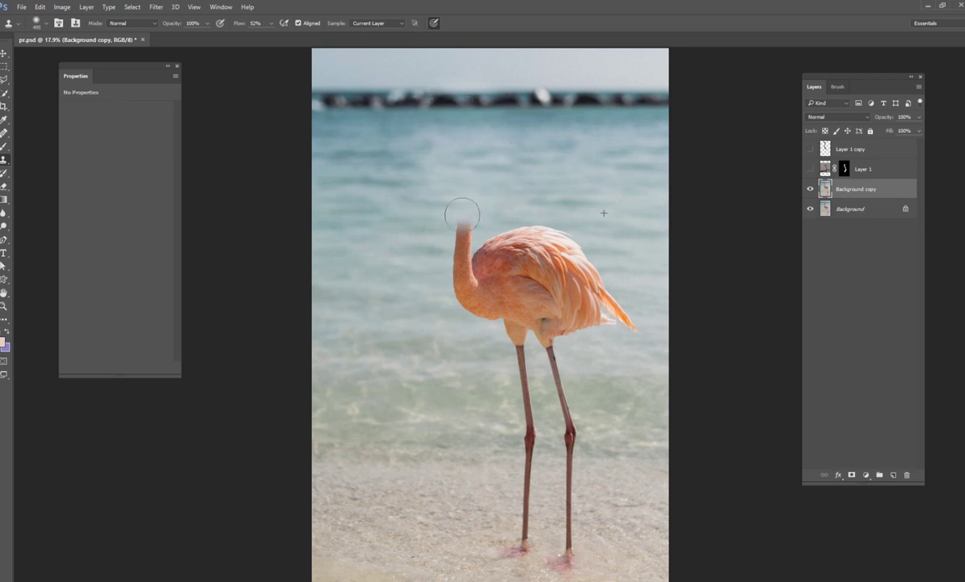
pyautogui.moveTo(459, 211)
pyautogui.mouseDown()
pyautogui.moveTo(479, 215)
pyautogui.moveTo(447, 215)
pyautogui.mouseUp()
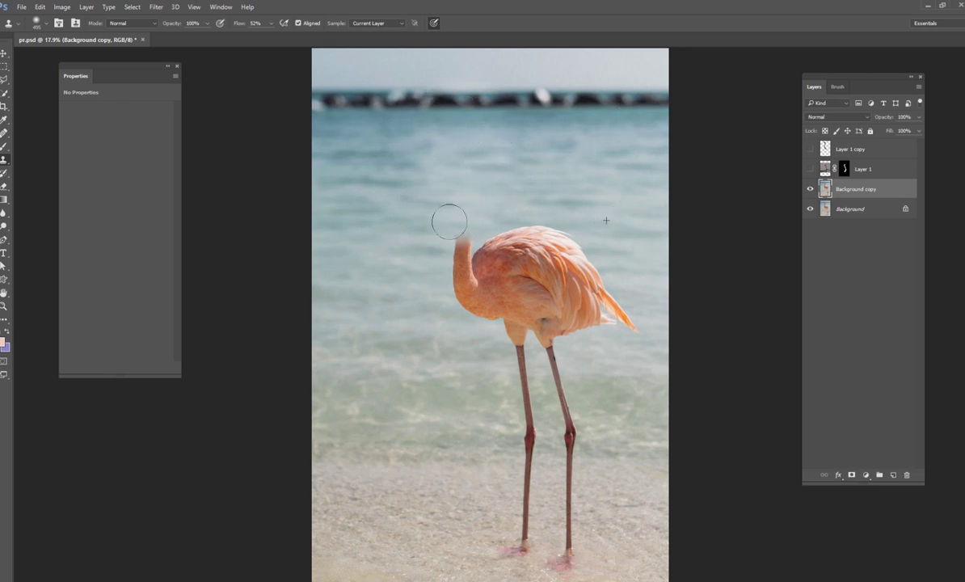
pyautogui.rightClick(485, 117)
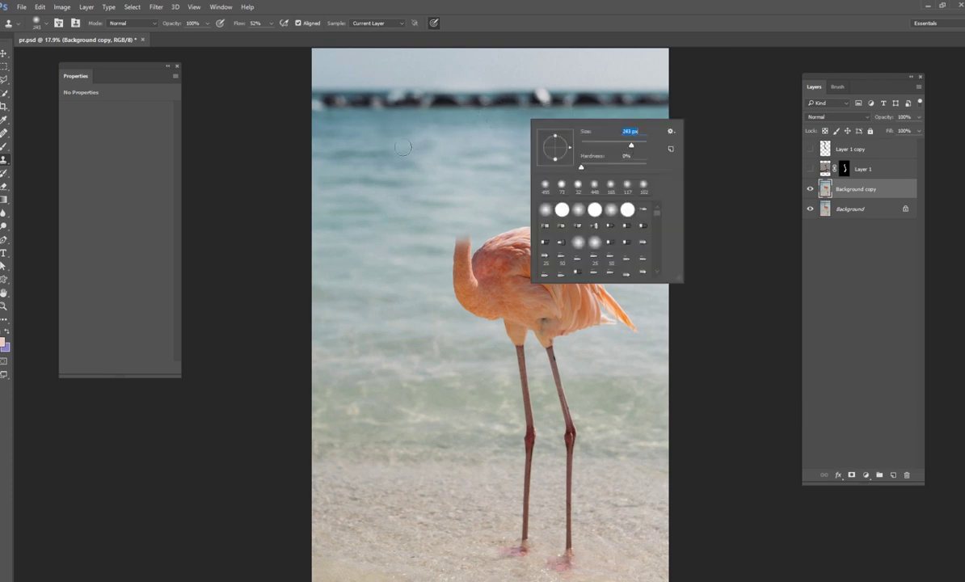
pyautogui.click(348, 131)
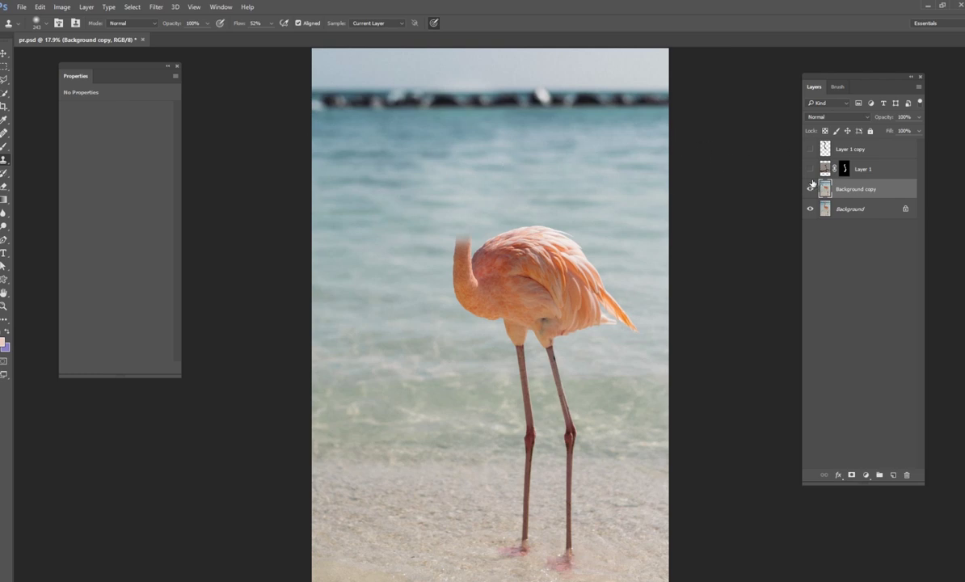
# Step: Show and select the snake neck layer, Layer 1 copy, with the Move tool active and the original Layer 1 hidden
pyautogui.click(811, 169)
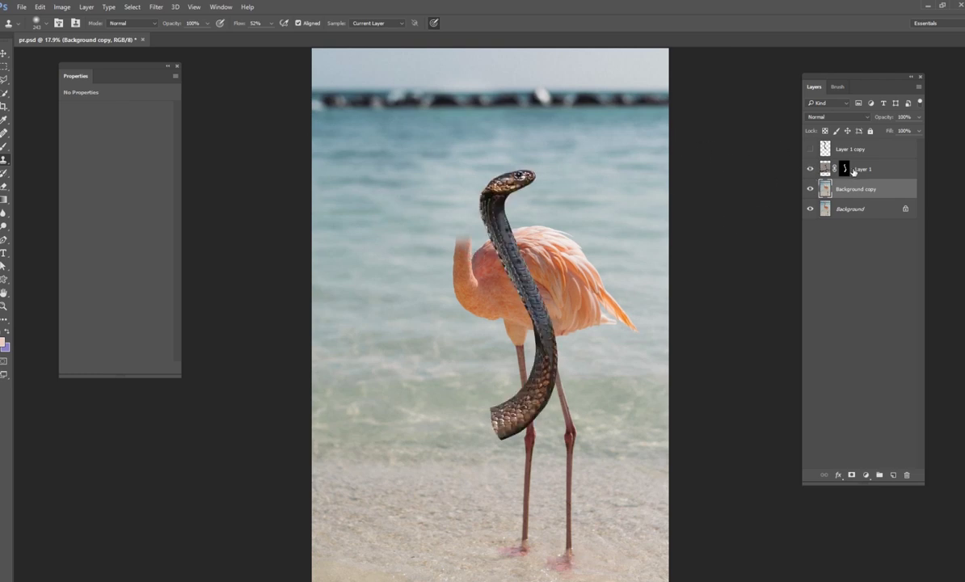
pyautogui.click(810, 169)
pyautogui.click(810, 149)
pyautogui.click(848, 149)
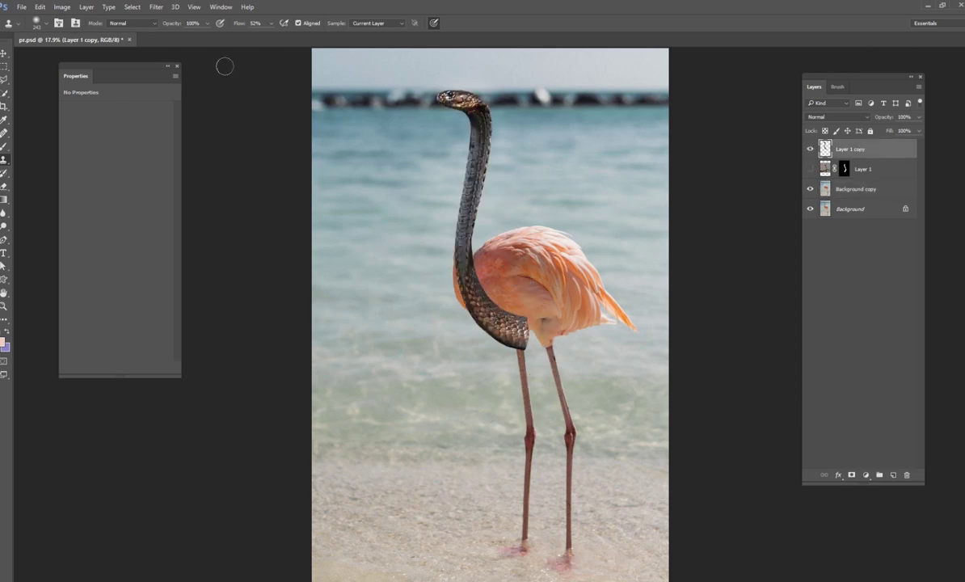
pyautogui.press('v')
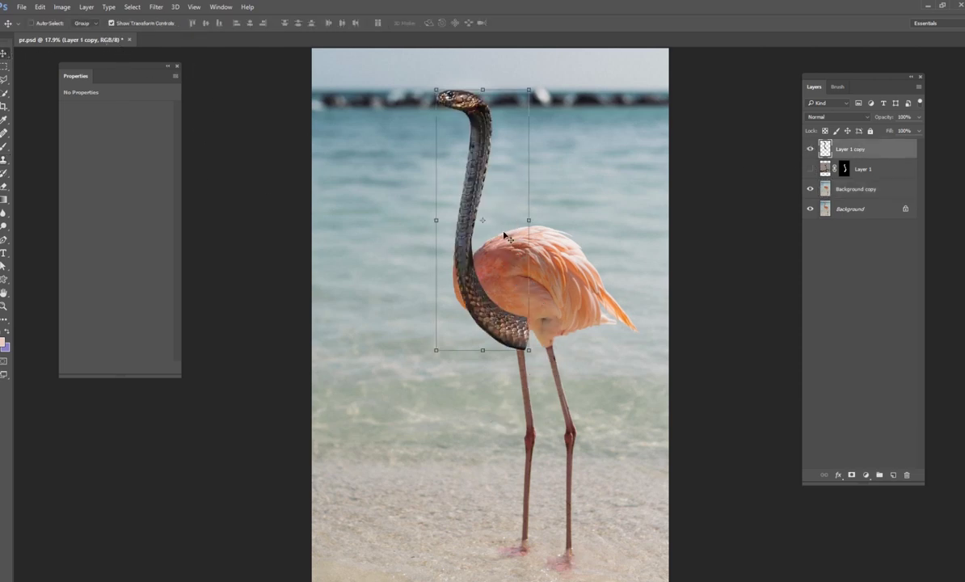
pyautogui.hotkey('ctrl', '+')
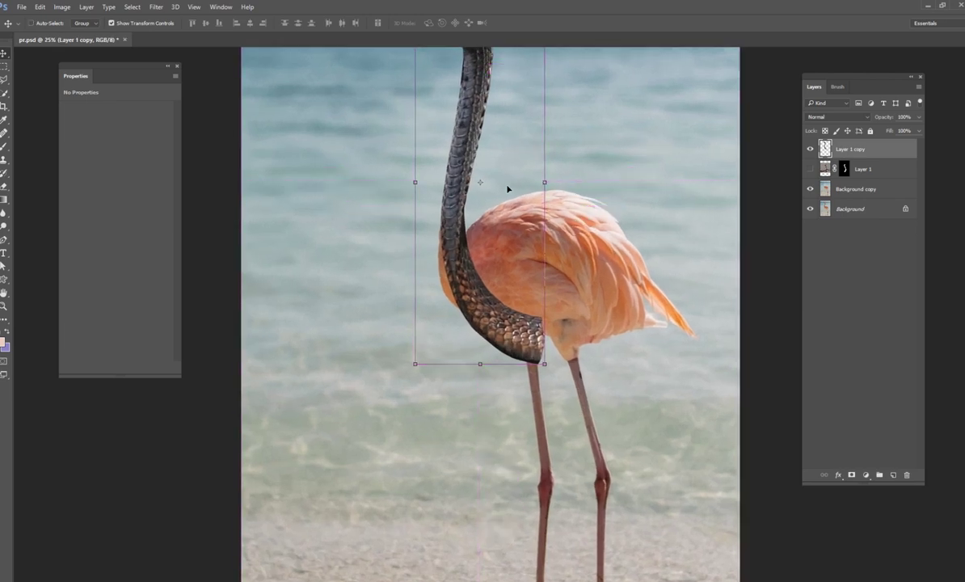
# Step: Nudge the snake cutout on Layer 1 copy slightly upward and scale it down to about 98%
pyautogui.moveTo(506, 186); pyautogui.dragTo(509, 268)
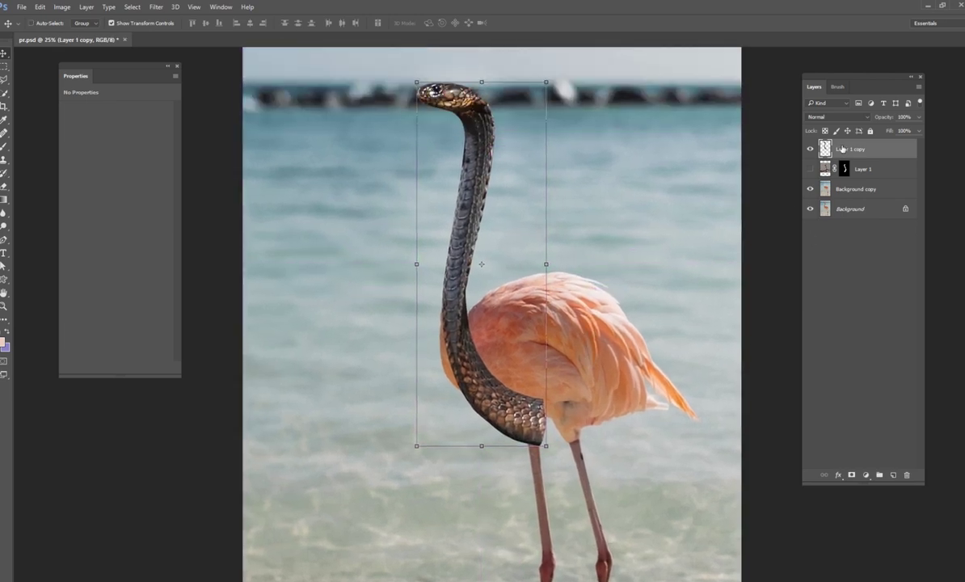
pyautogui.moveTo(487, 325)
pyautogui.mouseDown()
pyautogui.moveTo(509, 327)
pyautogui.moveTo(497, 325)
pyautogui.mouseUp()
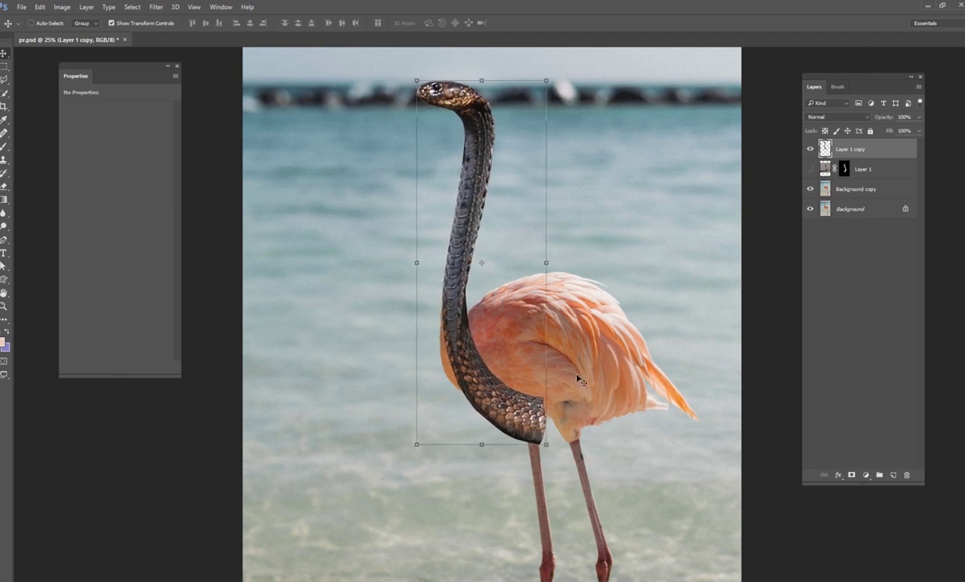
pyautogui.moveTo(545, 445)
pyautogui.mouseDown()
pyautogui.moveTo(535, 410)
pyautogui.moveTo(556, 463)
pyautogui.moveTo(543, 437)
pyautogui.mouseUp()
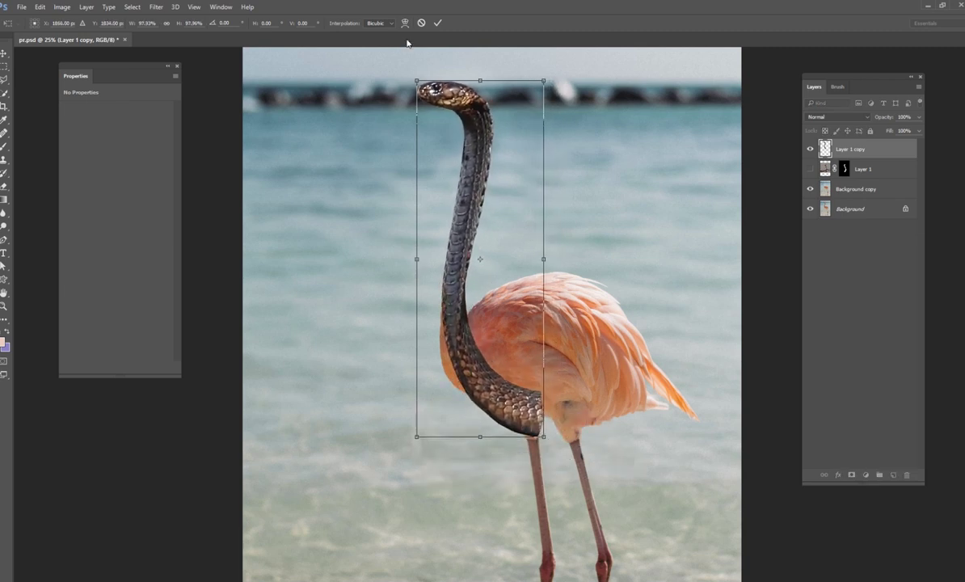
pyautogui.click(437, 22)
# Step: Add a layer mask to Layer 1 copy and start hiding the snake's lower body with a soft 259 px black brush
pyautogui.click(851, 474)
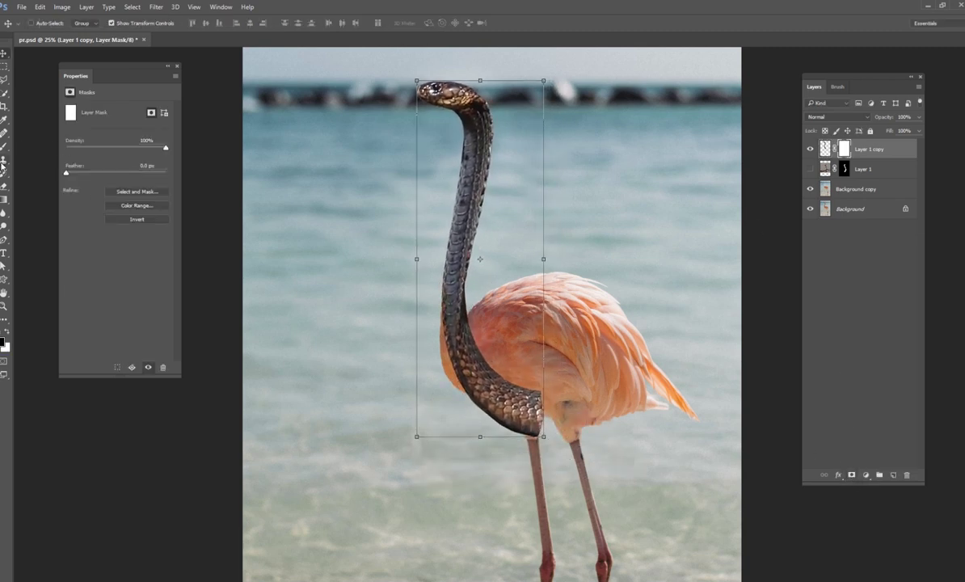
pyautogui.press('b')
pyautogui.rightClick(501, 369)
pyautogui.moveTo(601, 396); pyautogui.dragTo(606, 397)
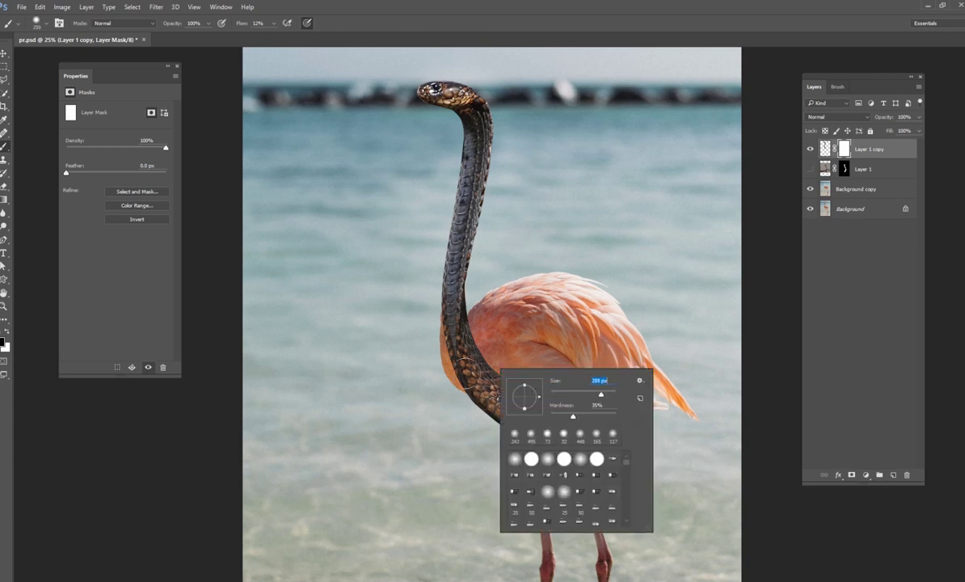
pyautogui.moveTo(468, 364); pyautogui.dragTo(510, 415)
# Step: Mask out the rest of the snake's lower body over the flamingo's chest and neck base at 6% flow
pyautogui.click(275, 25)
pyautogui.moveTo(269, 36); pyautogui.dragTo(266, 36)
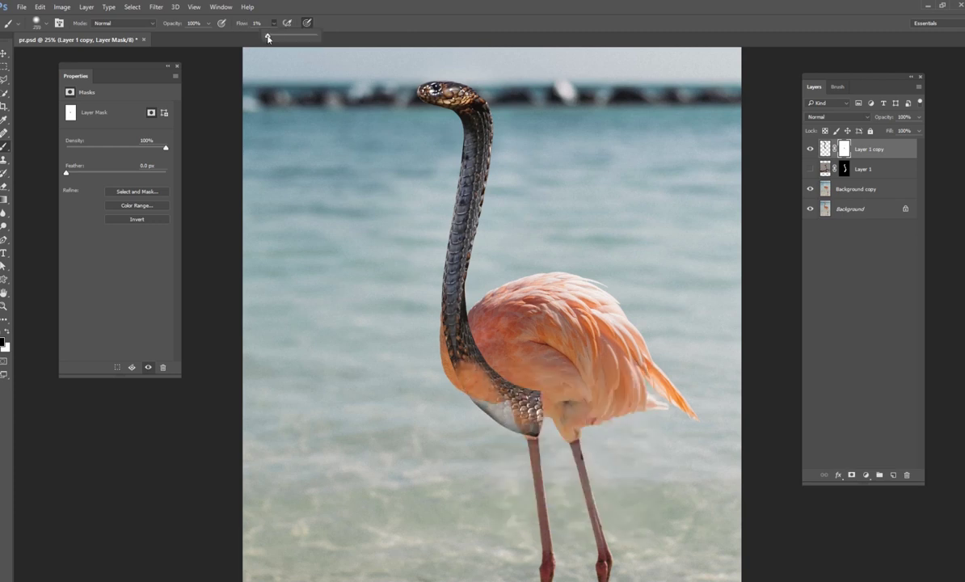
pyautogui.moveTo(504, 380)
pyautogui.mouseDown()
pyautogui.moveTo(477, 348)
pyautogui.moveTo(469, 360)
pyautogui.moveTo(454, 301)
pyautogui.mouseUp()
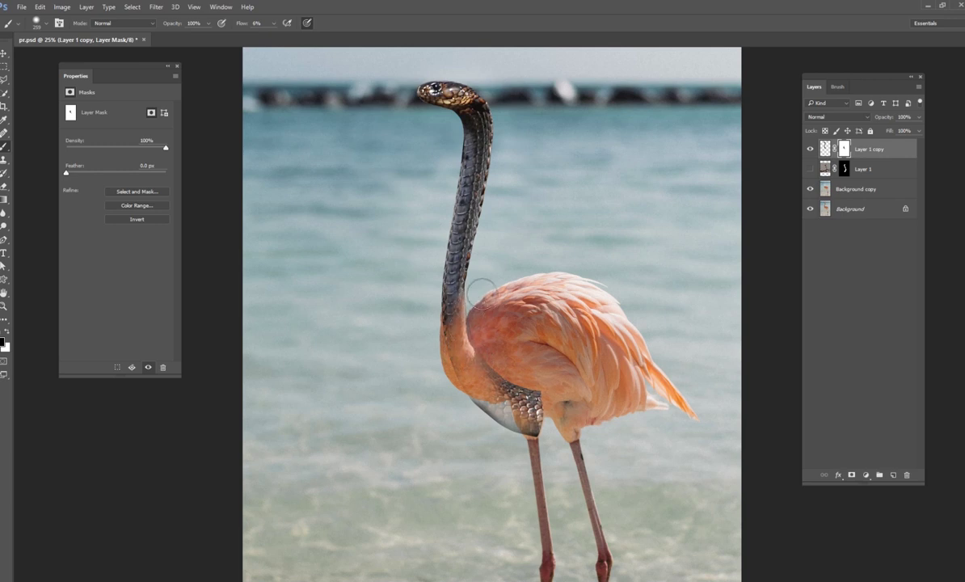
pyautogui.moveTo(475, 363)
pyautogui.mouseDown()
pyautogui.moveTo(518, 406)
pyautogui.moveTo(501, 421)
pyautogui.moveTo(478, 406)
pyautogui.moveTo(483, 418)
pyautogui.mouseUp()
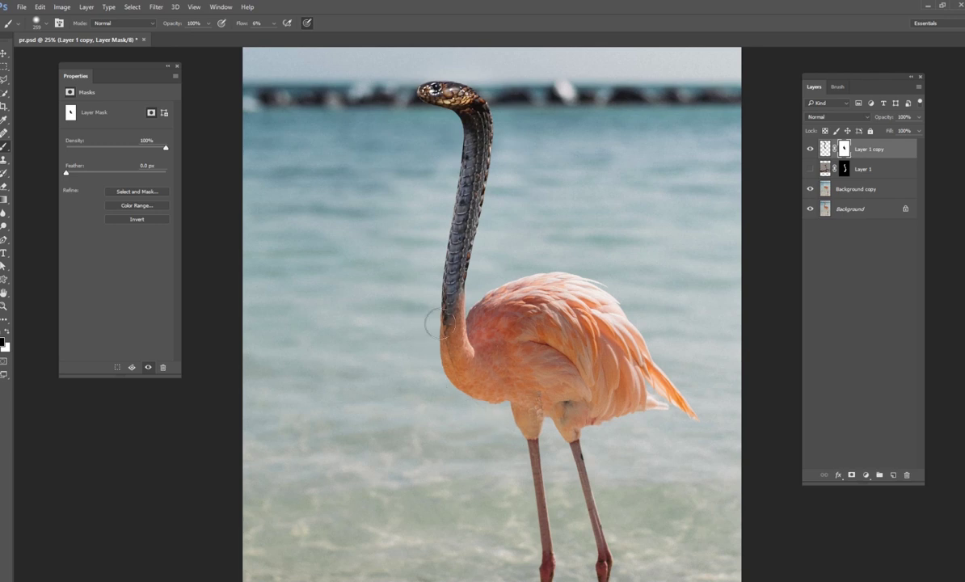
pyautogui.moveTo(435, 335)
pyautogui.mouseDown()
pyautogui.moveTo(447, 284)
pyautogui.moveTo(441, 361)
pyautogui.moveTo(454, 295)
pyautogui.moveTo(422, 275)
pyautogui.mouseUp()
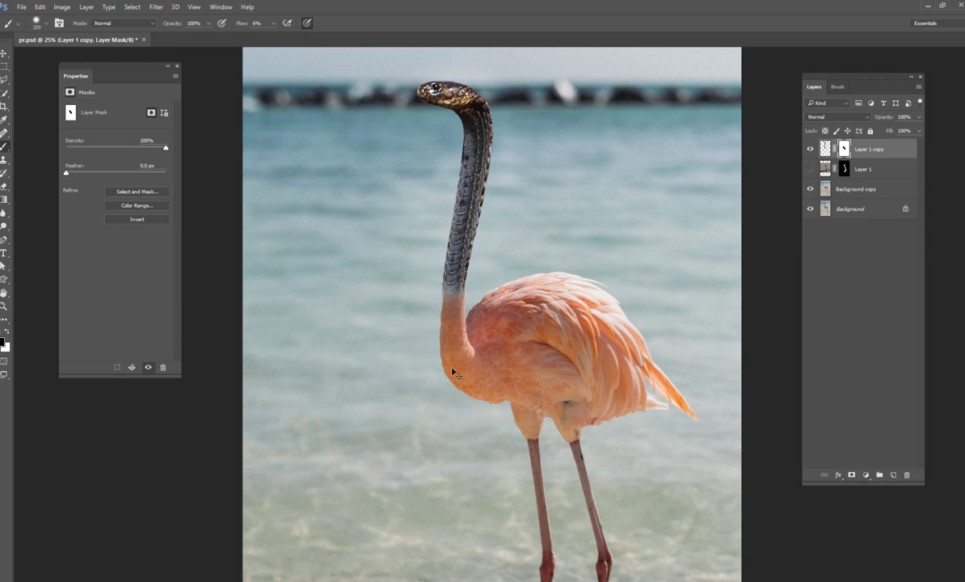
# Step: Fade the lower end of the snake's neck on its mask with a soft 133 px brush
pyautogui.scroll(2, 452, 373)
pyautogui.rightClick(606, 275)
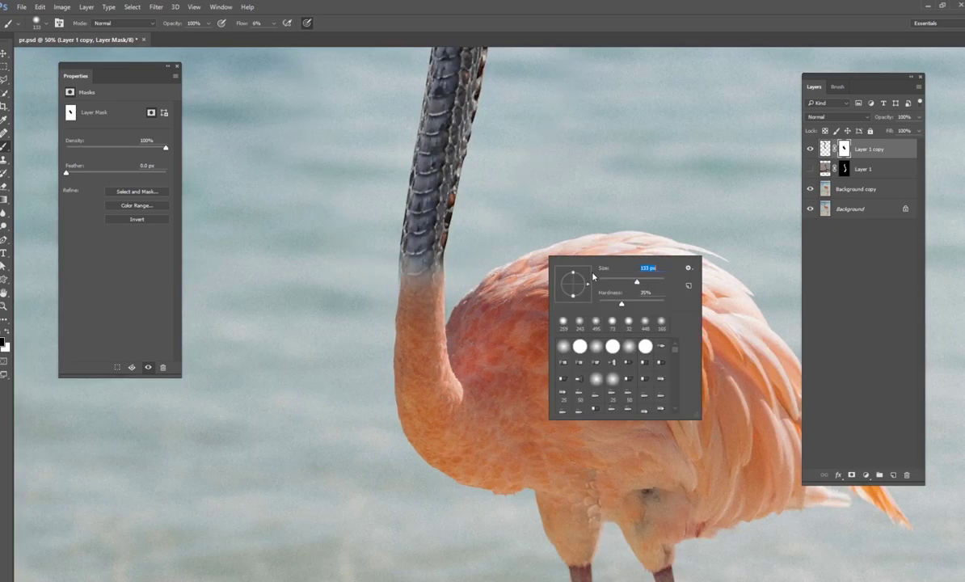
pyautogui.moveTo(432, 285)
pyautogui.mouseDown()
pyautogui.moveTo(424, 255)
pyautogui.moveTo(436, 249)
pyautogui.mouseUp()
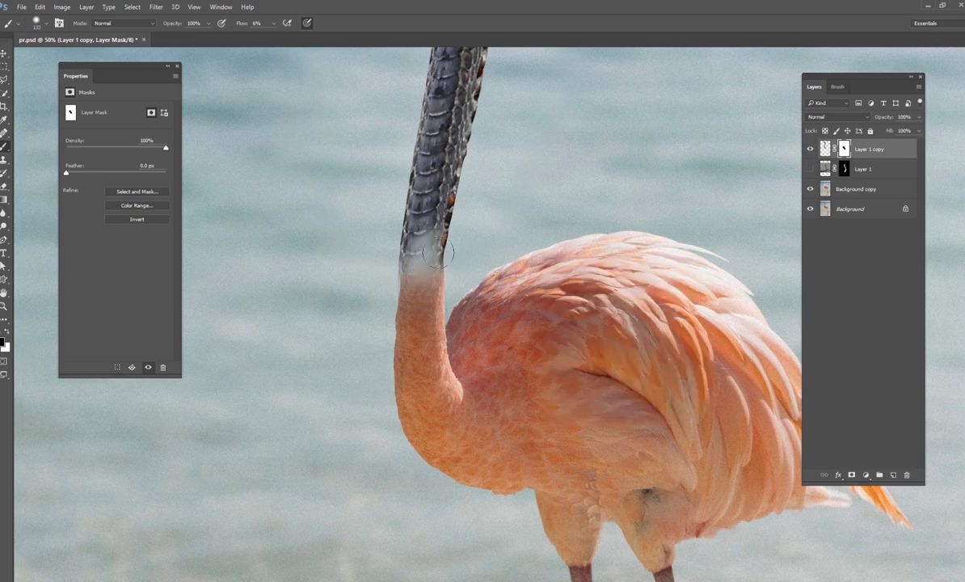
# Step: Add a layer mask to Background copy and paint it black at the neck join to reveal the original flamingo neck
pyautogui.click(820, 187)
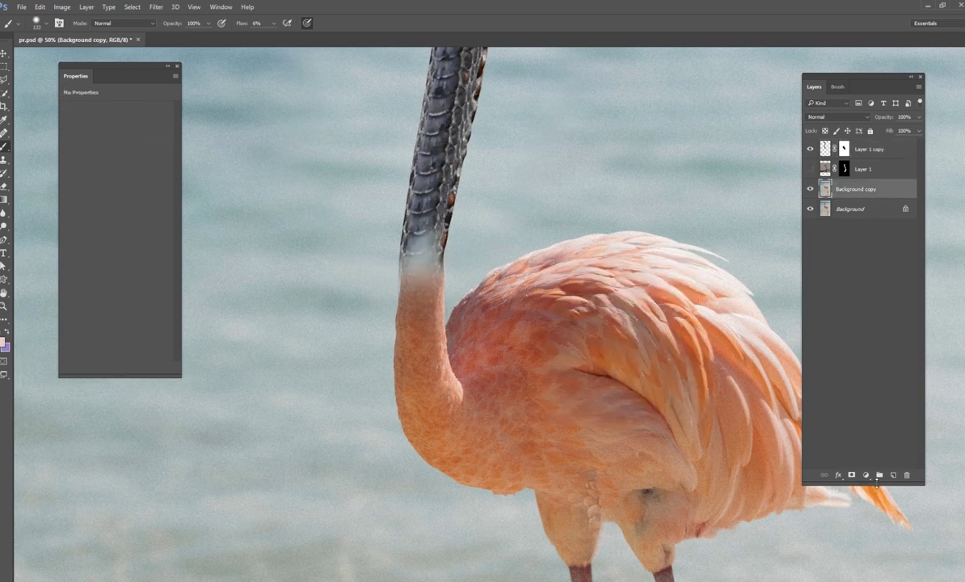
pyautogui.click(852, 475)
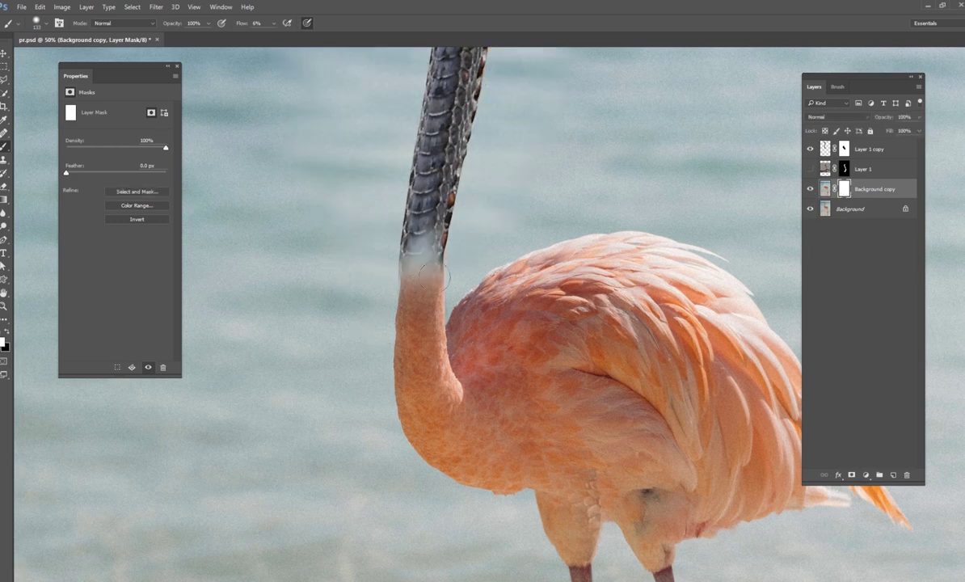
pyautogui.moveTo(424, 263)
pyautogui.mouseDown()
pyautogui.moveTo(420, 228)
pyautogui.moveTo(431, 267)
pyautogui.mouseUp()
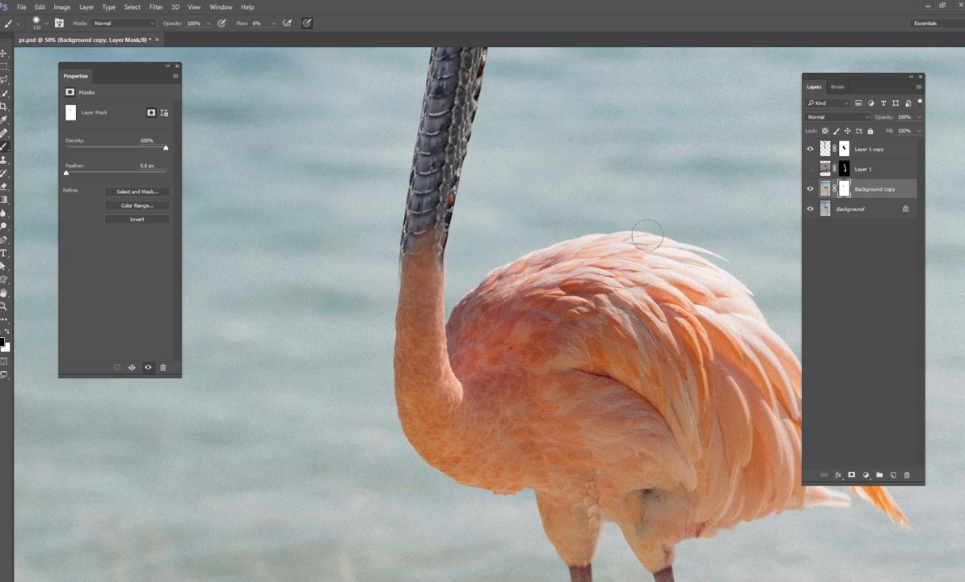
# Step: Refine the Layer 1 copy mask at the neck join, restoring scales and cleaning the edge with a soft 92 px brush
pyautogui.click(839, 152)
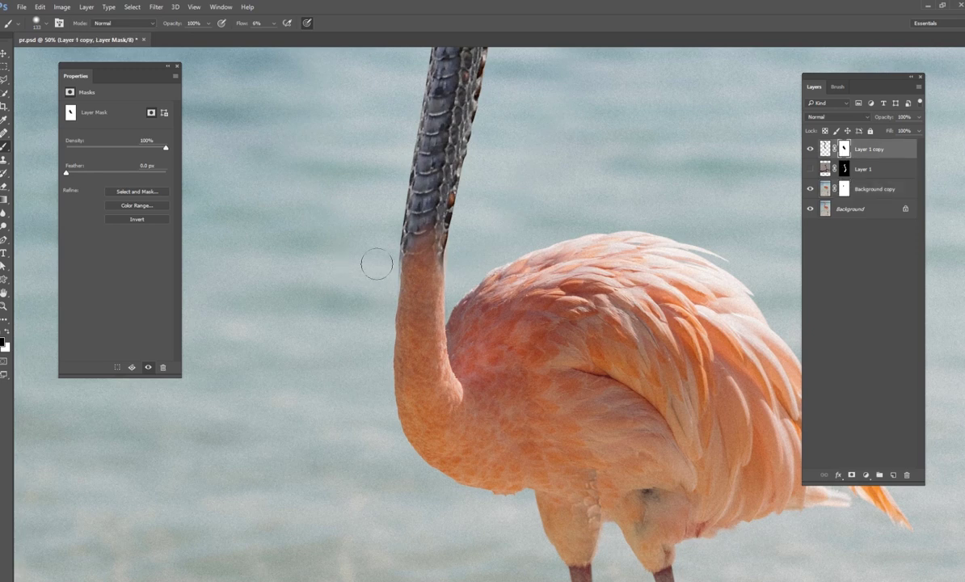
pyautogui.moveTo(421, 259)
pyautogui.mouseDown()
pyautogui.moveTo(408, 257)
pyautogui.moveTo(422, 279)
pyautogui.mouseUp()
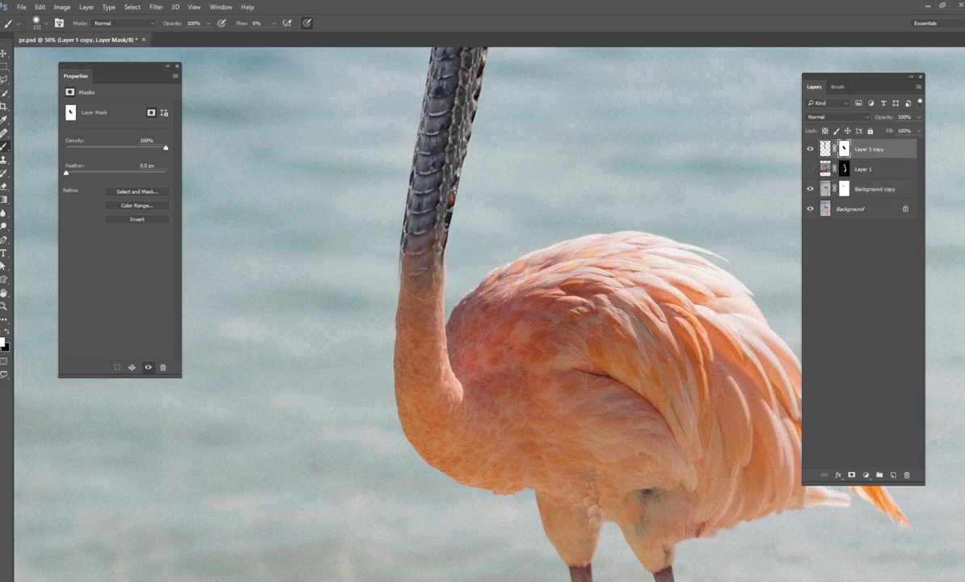
pyautogui.moveTo(426, 326); pyautogui.dragTo(433, 398)
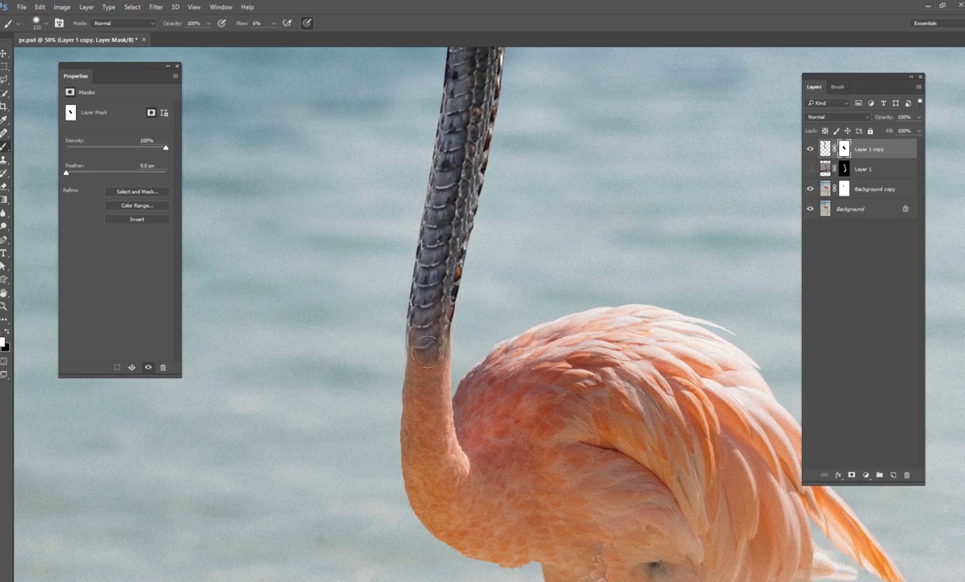
pyautogui.rightClick(413, 302)
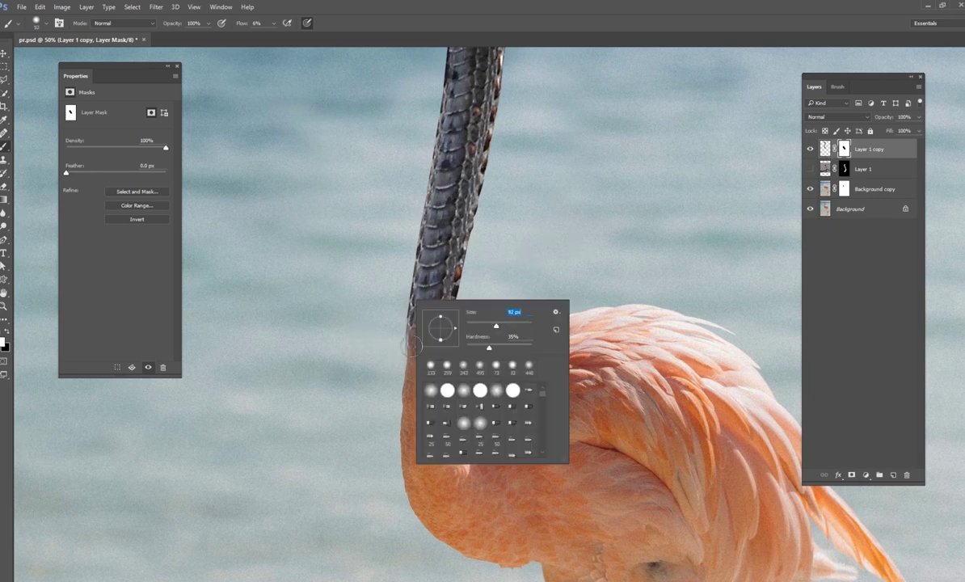
pyautogui.moveTo(414, 303); pyautogui.dragTo(409, 388)
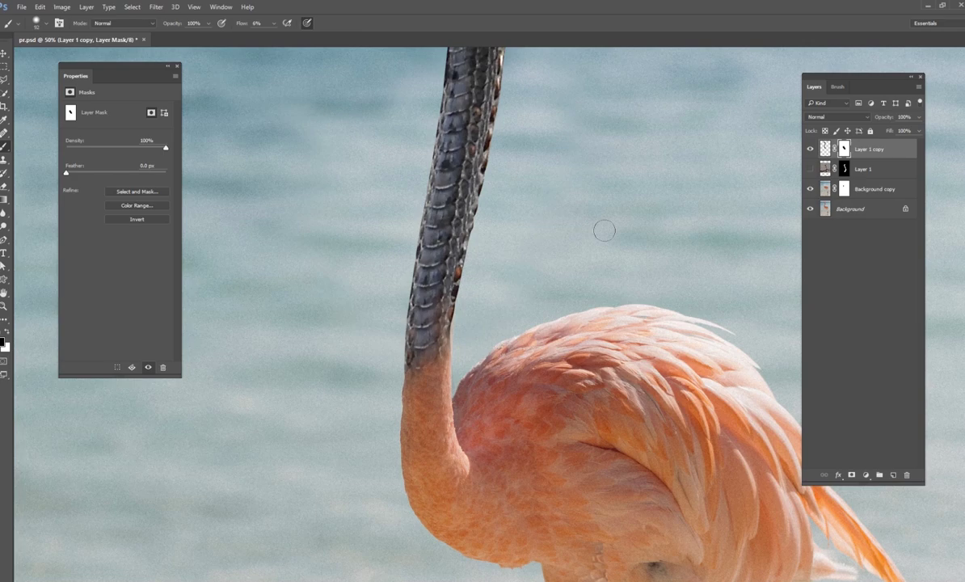
# Step: Examine the neck blend in the whole composite and closer up around the snake's head and neck
pyautogui.hotkey('ctrl', '+')
pyautogui.hotkey('ctrl', '-')
pyautogui.hotkey('ctrl', '-')
pyautogui.hotkey('ctrl', '-')
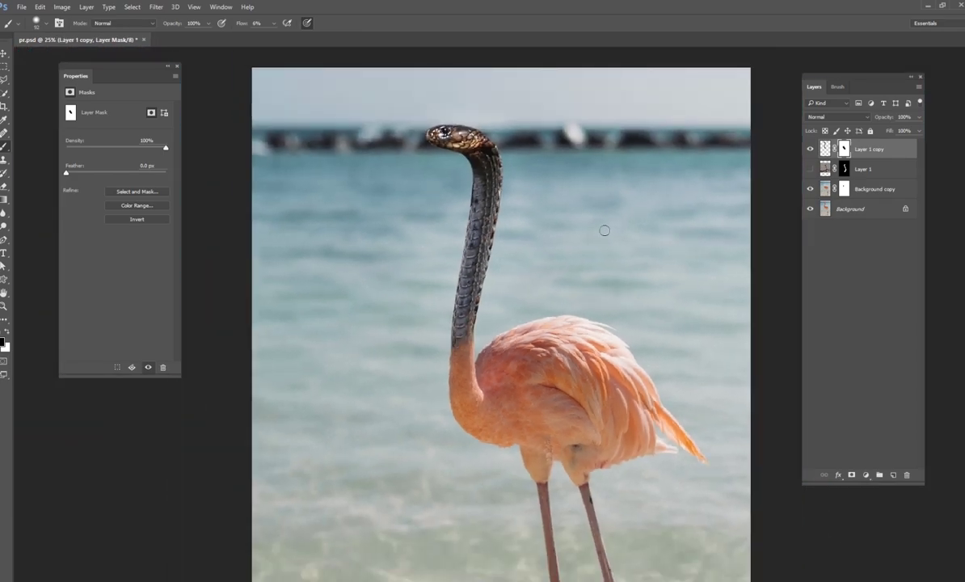
pyautogui.hotkey('ctrl', '-')
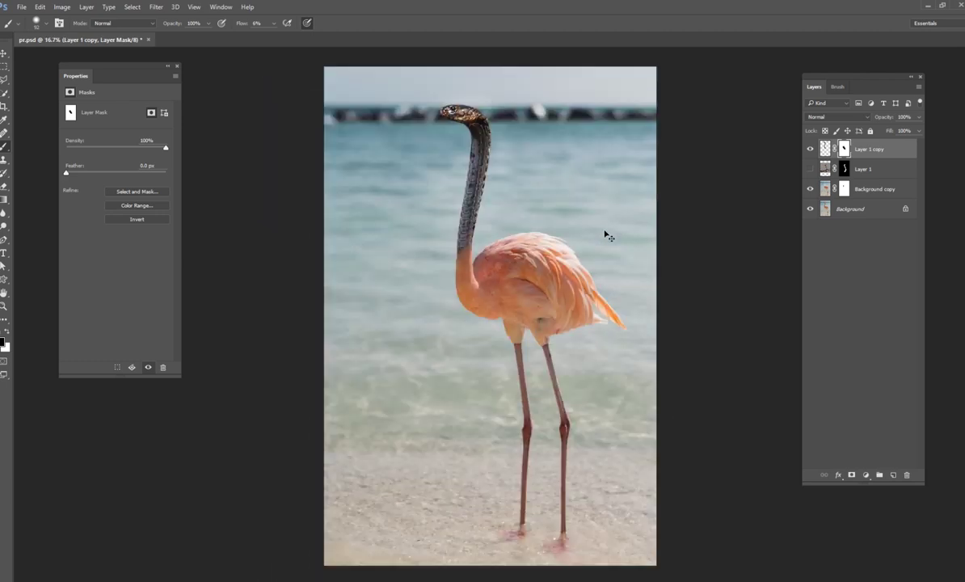
pyautogui.hotkey('ctrl', '+')
pyautogui.hotkey('ctrl', '+')
pyautogui.moveTo(604, 230); pyautogui.dragTo(501, 460)
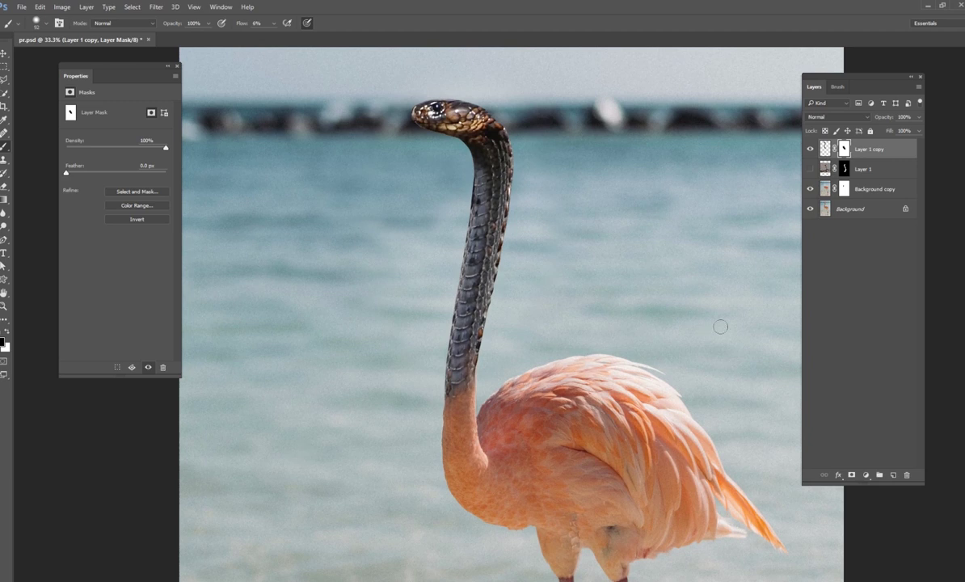
# Step: Hide Layer 1 copy and Background copy, add a new layer, and sample the orange-brown of the original flamingo's neck
pyautogui.click(809, 150)
pyautogui.click(810, 188)
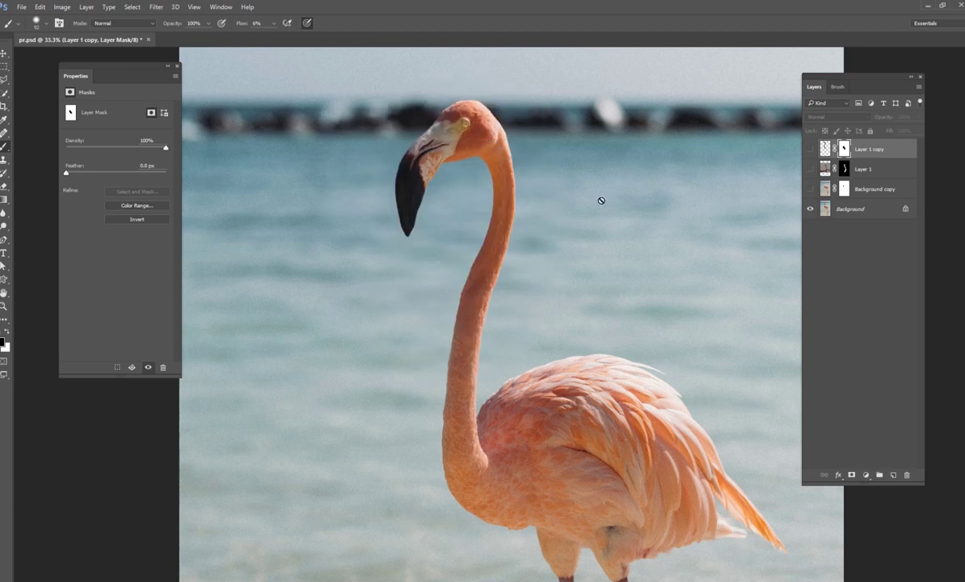
pyautogui.click(893, 475)
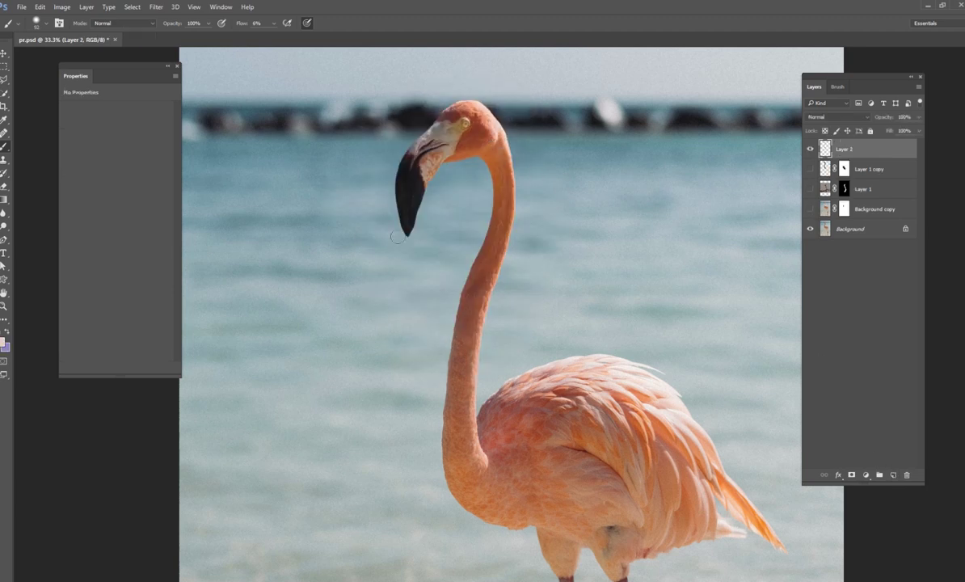
pyautogui.keyDown('alt'); pyautogui.click(497, 206); pyautogui.keyUp('alt')
pyautogui.moveTo(596, 178); pyautogui.dragTo(606, 194)
pyautogui.hotkey('ctrl', 'z')
# Step: Show Layer 1 copy and Background copy again, and add a new layer clipped to Layer 1 copy
pyautogui.click(811, 169)
pyautogui.click(880, 169)
pyautogui.click(810, 209)
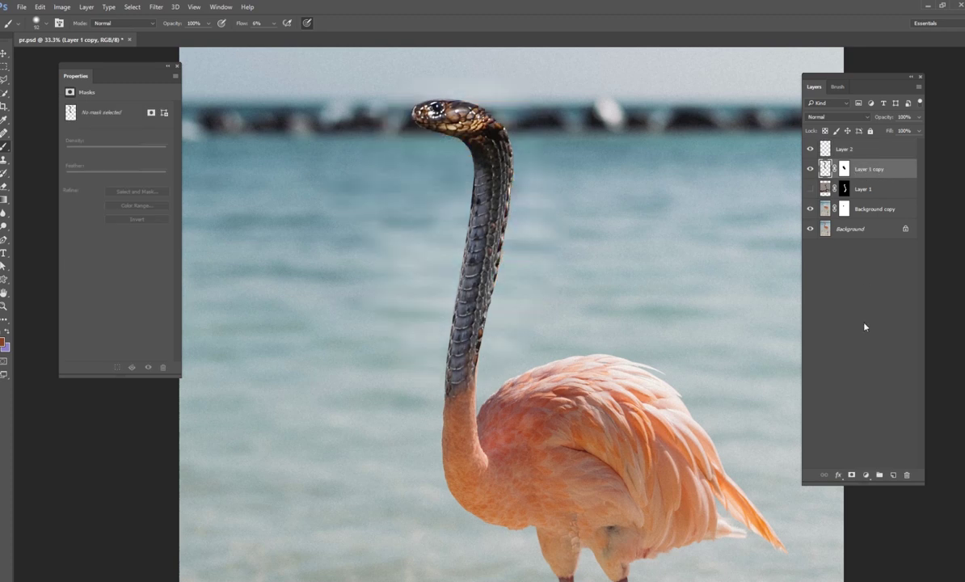
pyautogui.click(893, 476)
pyautogui.hotkey('ctrl', 'alt', 'g')
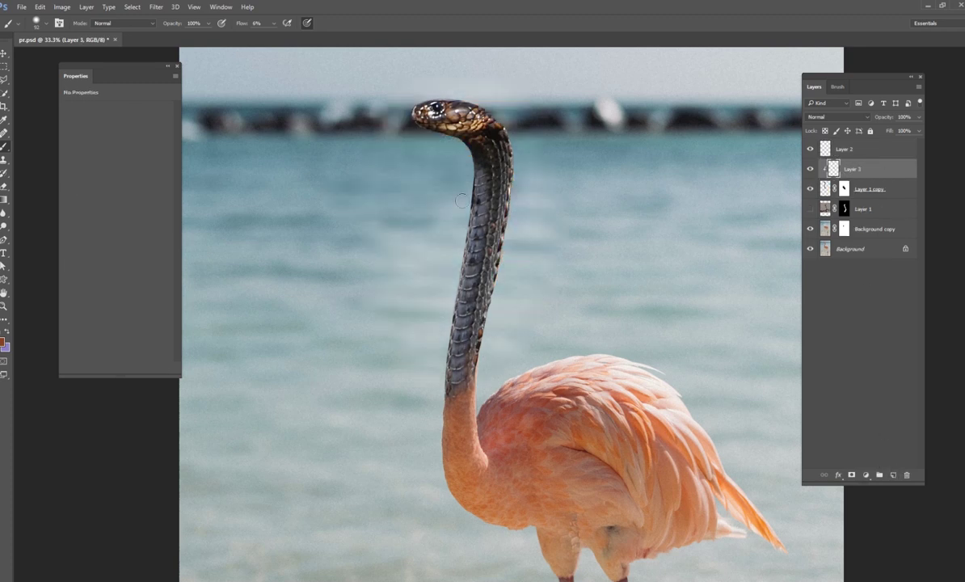
# Step: Paint the sampled colour over the snake's neck and head with a soft 495 px brush, and set Layer 3's opacity to 60%
pyautogui.rightClick(461, 200)
pyautogui.click(567, 226)
pyautogui.moveTo(475, 166)
pyautogui.mouseDown()
pyautogui.moveTo(495, 180)
pyautogui.moveTo(492, 149)
pyautogui.moveTo(464, 263)
pyautogui.moveTo(477, 281)
pyautogui.moveTo(463, 286)
pyautogui.moveTo(422, 399)
pyautogui.mouseUp()
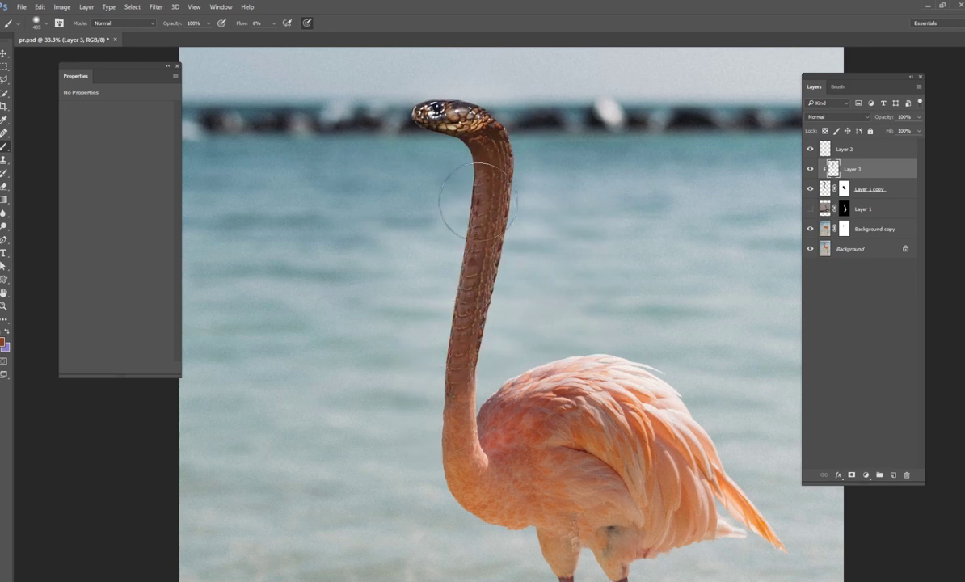
pyautogui.moveTo(479, 201)
pyautogui.mouseDown()
pyautogui.moveTo(396, 126)
pyautogui.moveTo(471, 89)
pyautogui.moveTo(491, 188)
pyautogui.moveTo(443, 415)
pyautogui.moveTo(469, 247)
pyautogui.moveTo(453, 204)
pyautogui.moveTo(463, 312)
pyautogui.moveTo(497, 190)
pyautogui.moveTo(408, 134)
pyautogui.moveTo(465, 80)
pyautogui.moveTo(499, 120)
pyautogui.moveTo(494, 325)
pyautogui.moveTo(410, 405)
pyautogui.moveTo(441, 176)
pyautogui.moveTo(413, 119)
pyautogui.moveTo(485, 119)
pyautogui.mouseUp()
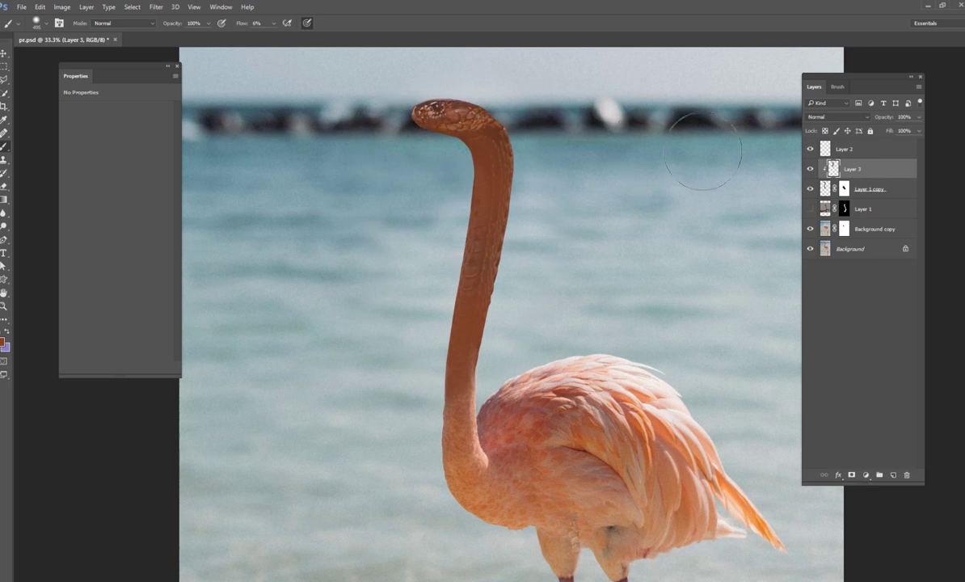
pyautogui.click(918, 131)
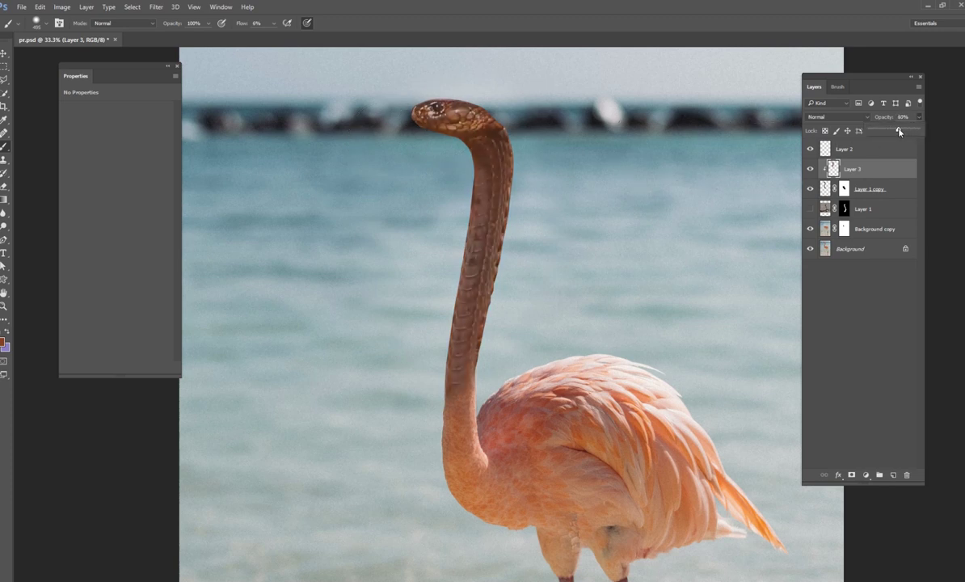
pyautogui.click(867, 477)
pyautogui.press('Escape')
# Step: Mask the tint off the snake's head and upper neck at 8% flow, and set Layer 3's opacity to 72%
pyautogui.click(851, 475)
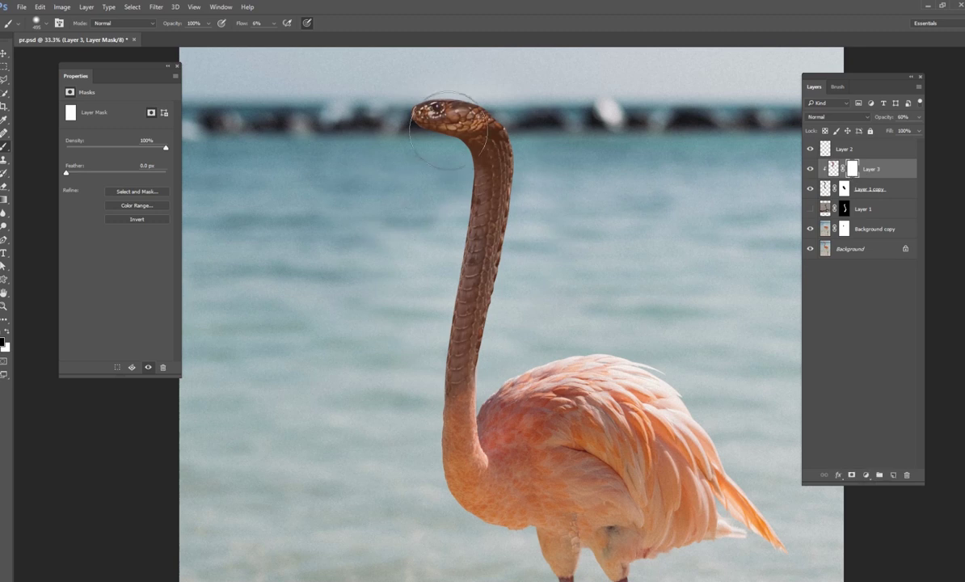
pyautogui.moveTo(274, 22); pyautogui.dragTo(274, 38)
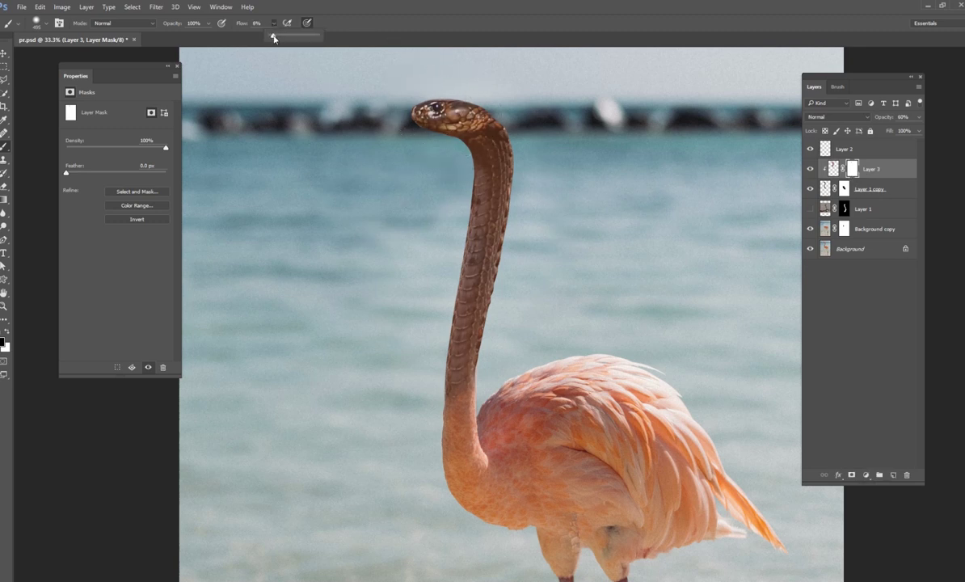
pyautogui.moveTo(427, 110)
pyautogui.mouseDown()
pyautogui.moveTo(475, 167)
pyautogui.moveTo(510, 246)
pyautogui.moveTo(515, 145)
pyautogui.mouseUp()
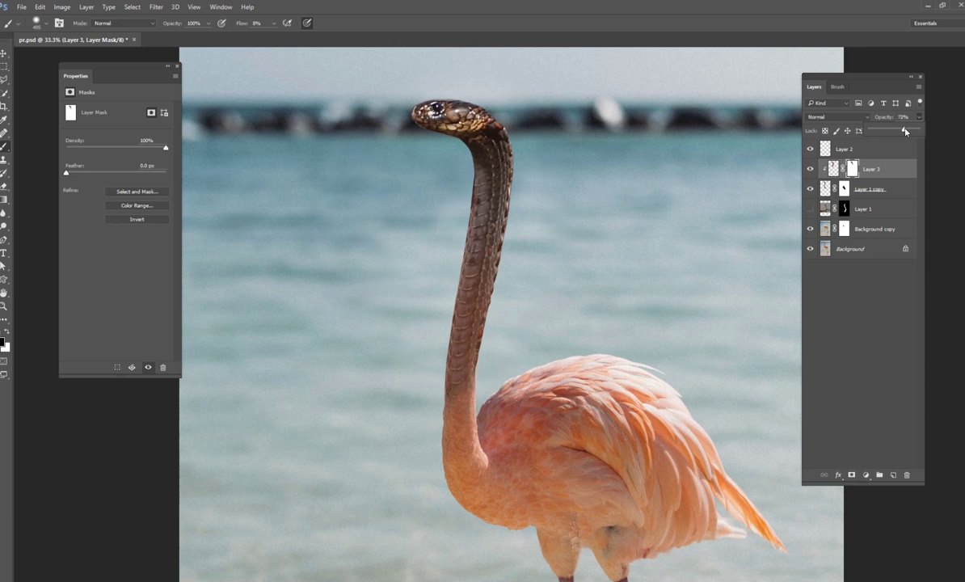
pyautogui.moveTo(905, 132); pyautogui.dragTo(903, 132)
# Step: Hide Layer 1 copy and Background copy to study the original flamingo's neck, and show both layers again with Layer 1 hidden
pyautogui.click(810, 188)
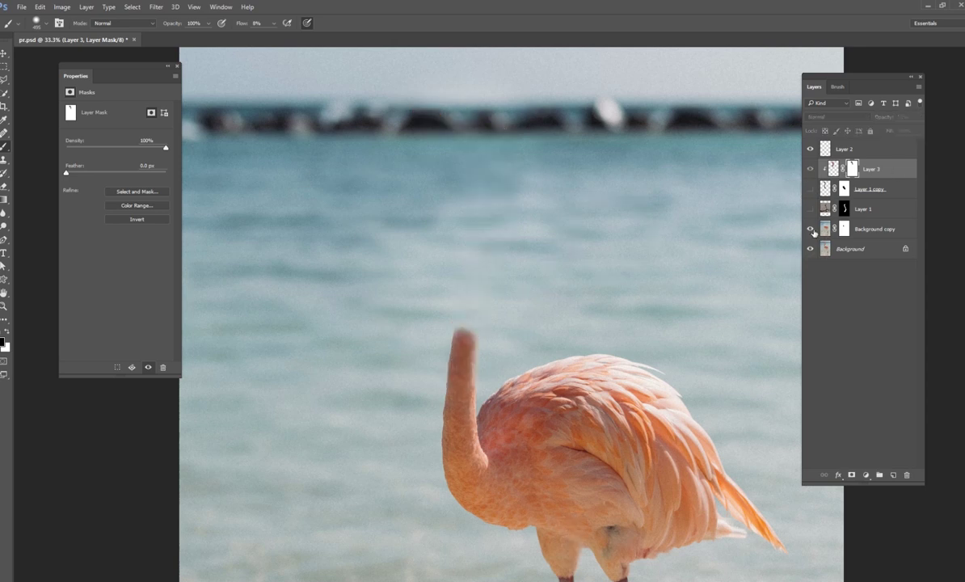
pyautogui.click(810, 229)
pyautogui.rightClick(527, 119)
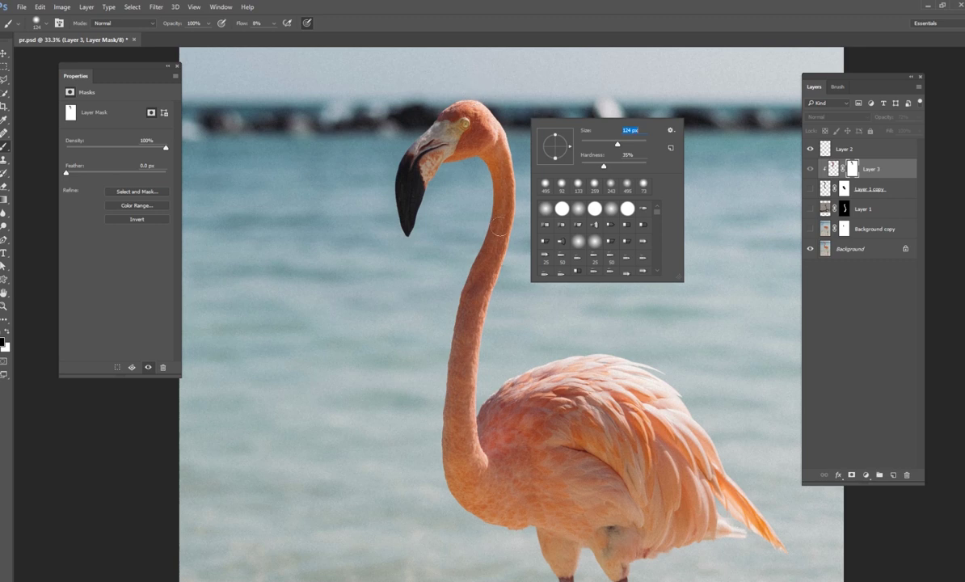
pyautogui.click(833, 169)
pyautogui.click(811, 189)
pyautogui.click(810, 209)
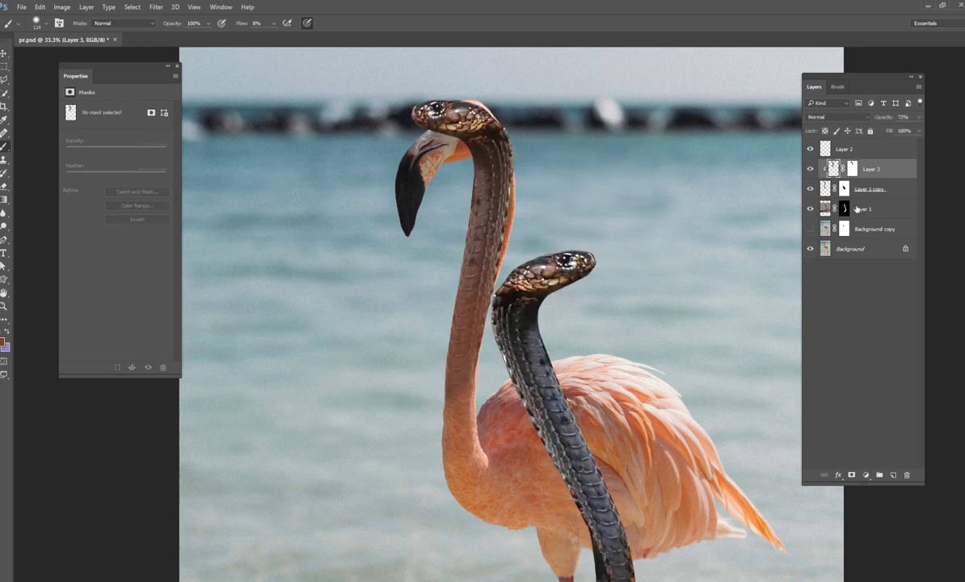
pyautogui.click(810, 233)
pyautogui.click(809, 209)
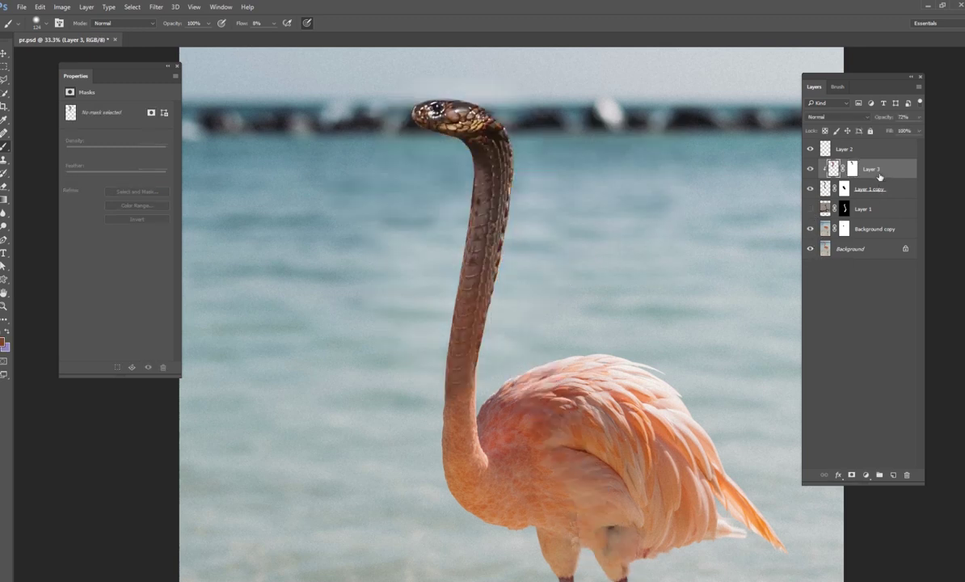
# Step: Add a Levels adjustment clipped to the snake with midtones 1.82 and white input 166, and shift one colour channel toward pink
pyautogui.click(865, 474)
pyautogui.click(833, 280)
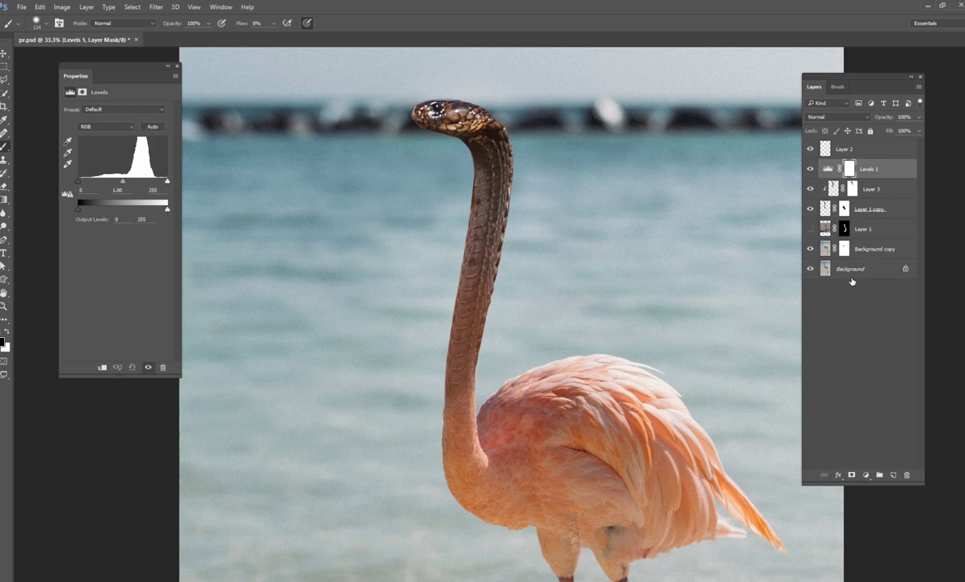
pyautogui.moveTo(124, 181); pyautogui.dragTo(96, 181)
pyautogui.moveTo(167, 180); pyautogui.dragTo(133, 184)
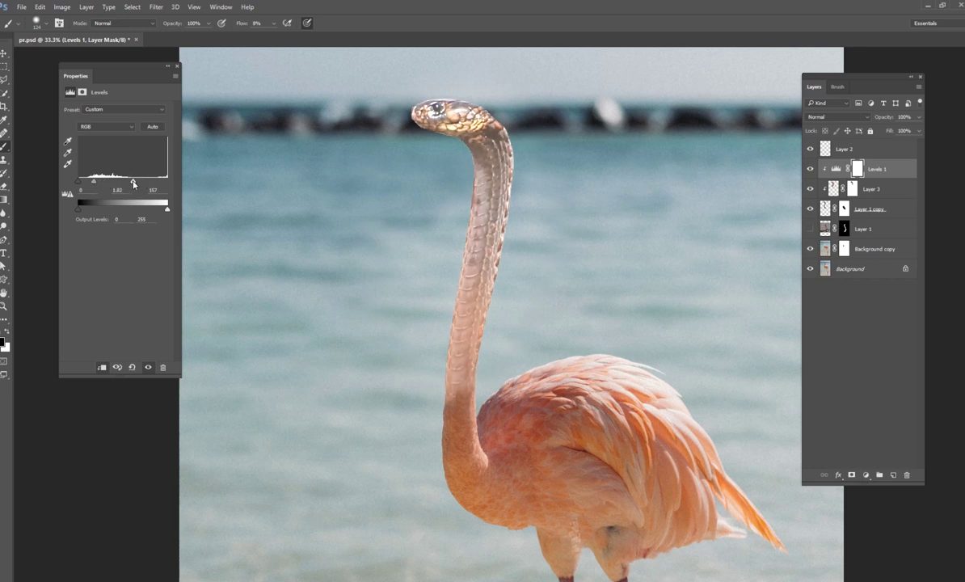
pyautogui.click(123, 127)
pyautogui.click(101, 137)
# Step: Invert the Levels 1 mask to black, and paint the brightening back along the upper neck's rear edge with a soft white 171 px brush
pyautogui.click(859, 167)
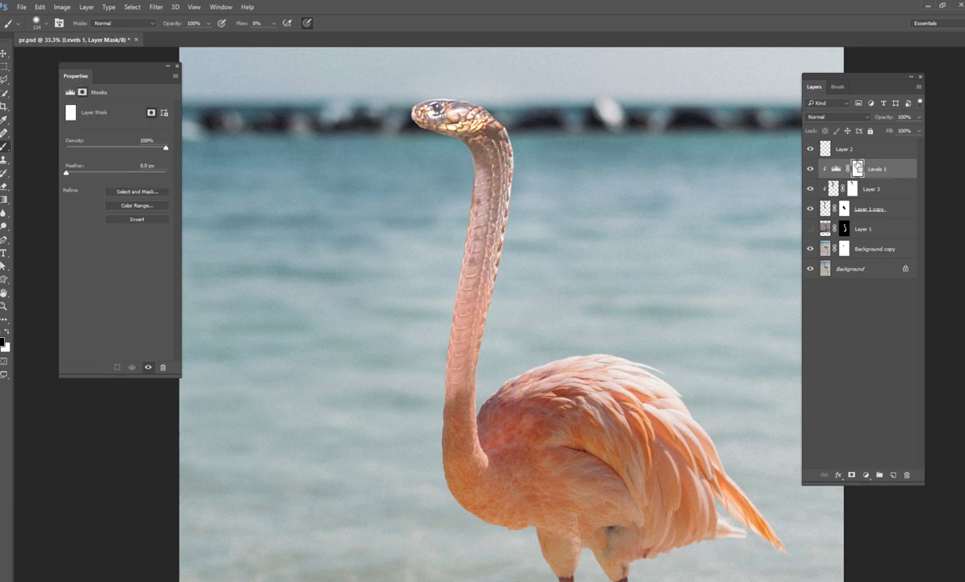
pyautogui.hotkey('ctrl', 'i')
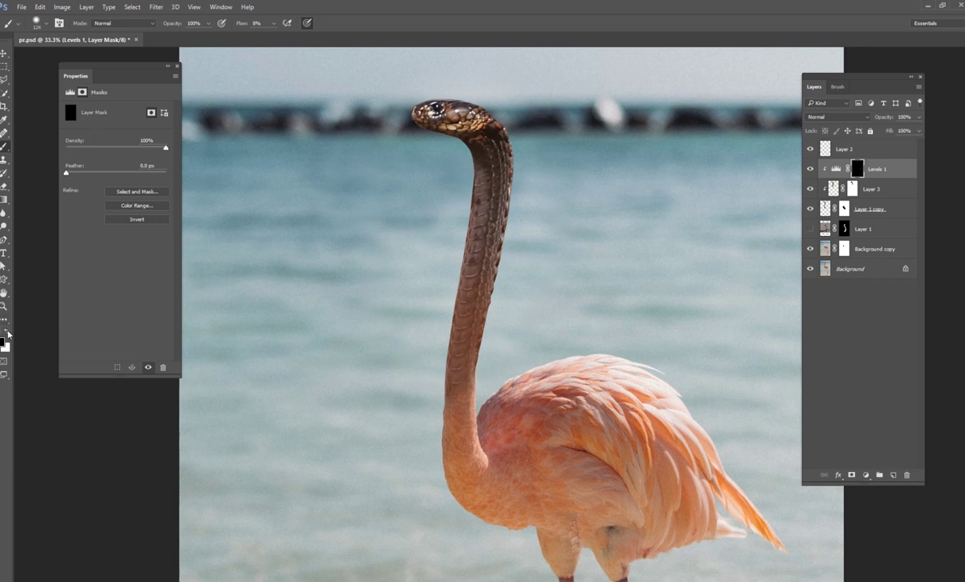
pyautogui.rightClick(471, 129)
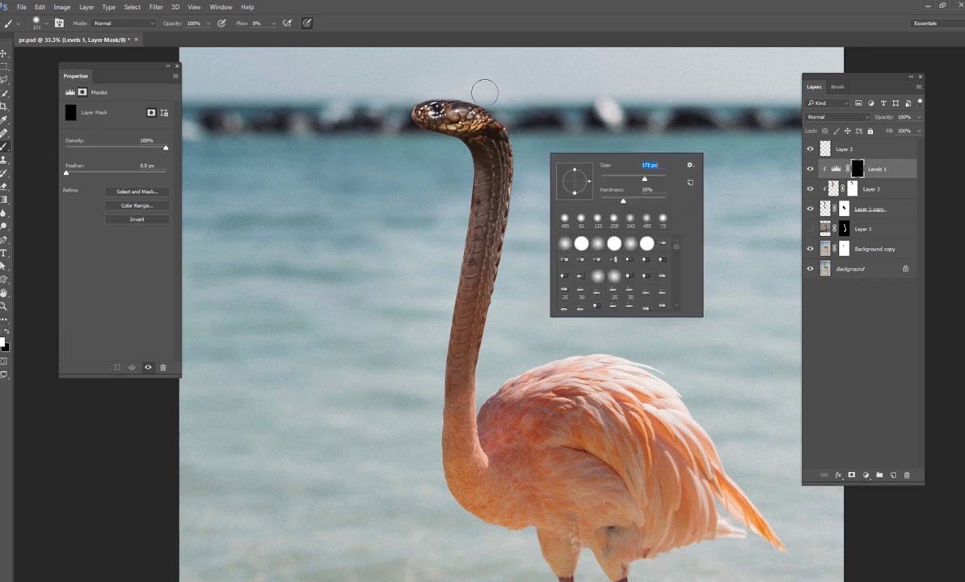
pyautogui.press('Return')
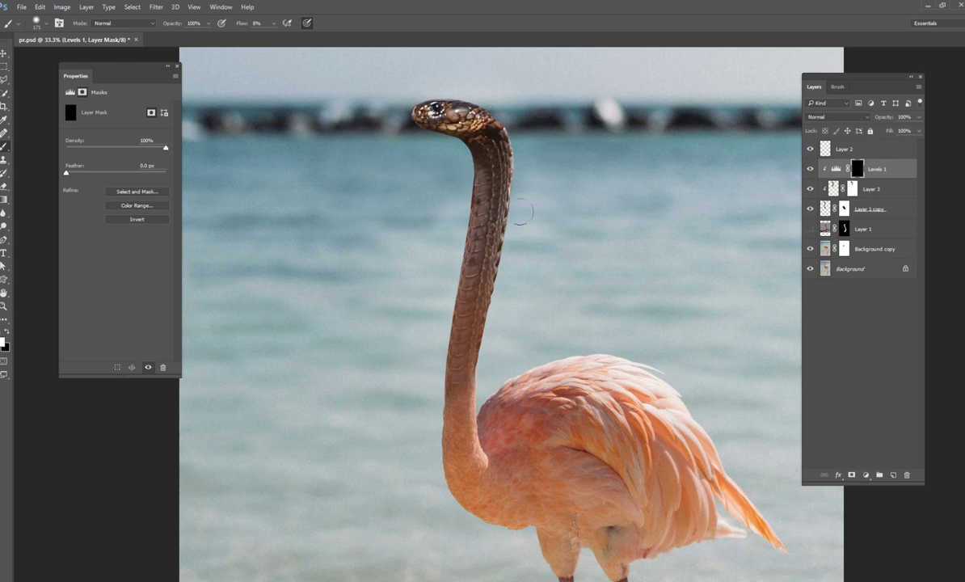
pyautogui.moveTo(521, 212)
pyautogui.mouseDown()
pyautogui.moveTo(509, 287)
pyautogui.moveTo(521, 141)
pyautogui.moveTo(489, 95)
pyautogui.moveTo(412, 91)
pyautogui.moveTo(448, 87)
pyautogui.moveTo(484, 101)
pyautogui.moveTo(521, 139)
pyautogui.moveTo(533, 326)
pyautogui.moveTo(503, 313)
pyautogui.moveTo(489, 361)
pyautogui.moveTo(511, 293)
pyautogui.moveTo(520, 163)
pyautogui.mouseUp()
# Step: Extend the Levels 1 highlight around the back of the head and down the neck with 291 px and 100 px brushes at 8% flow
pyautogui.rightClick(533, 178)
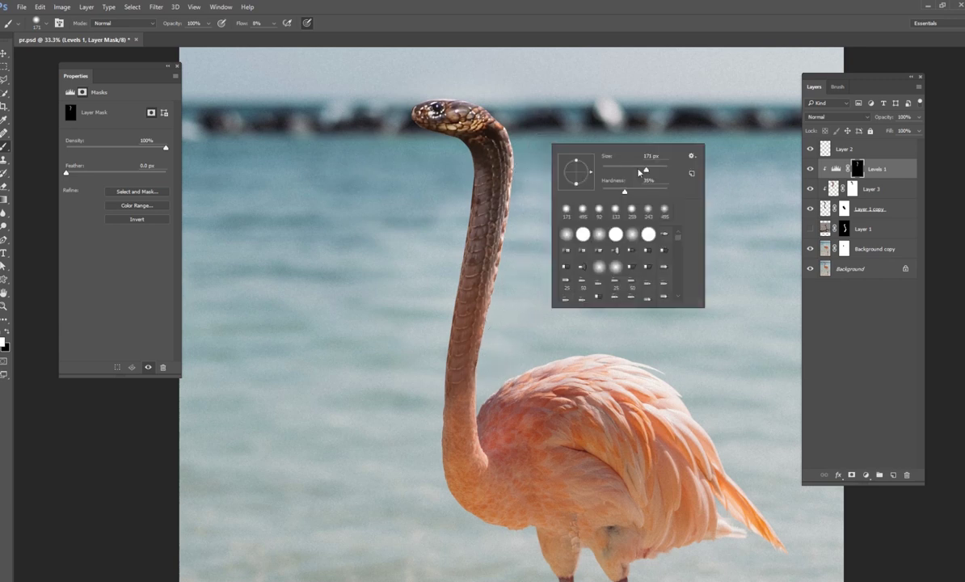
pyautogui.moveTo(514, 115)
pyautogui.mouseDown()
pyautogui.moveTo(469, 84)
pyautogui.moveTo(482, 81)
pyautogui.moveTo(530, 156)
pyautogui.mouseUp()
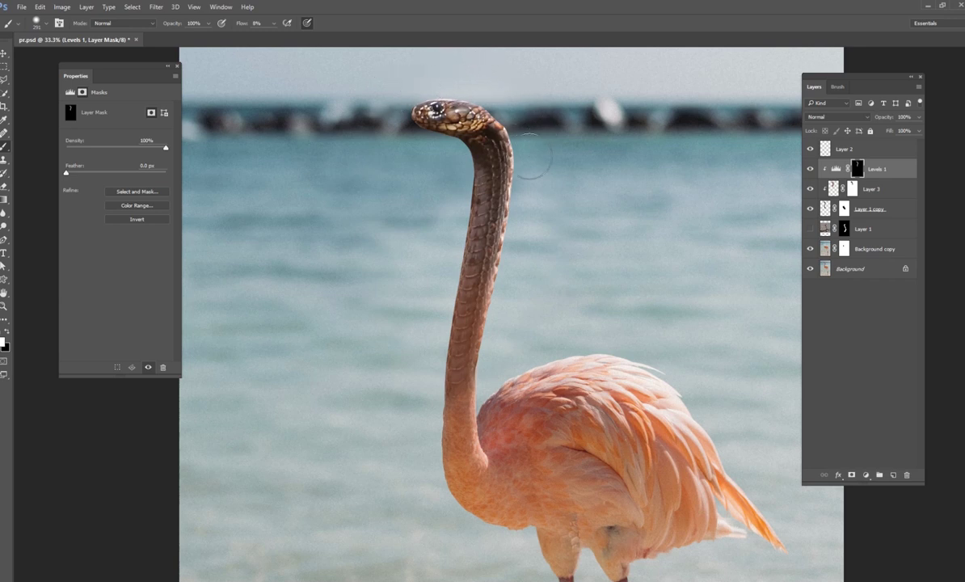
pyautogui.rightClick(529, 322)
pyautogui.click(621, 341)
pyautogui.moveTo(490, 382); pyautogui.dragTo(483, 382)
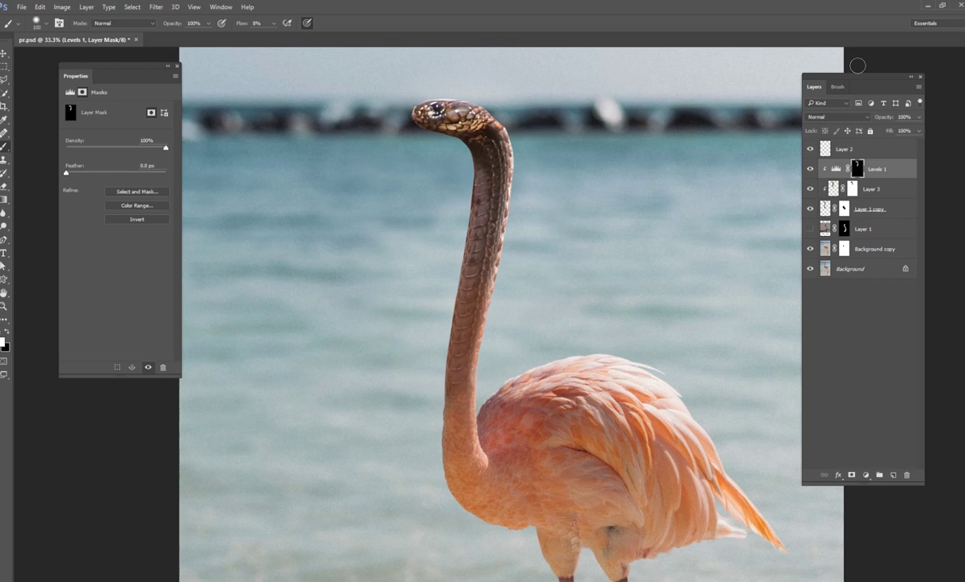
# Step: Examine the whole composite at reduced zoom, and compare the neck with and without the Levels 1 adjustment
pyautogui.hotkey('ctrl', '-')
pyautogui.hotkey('ctrl', '-')
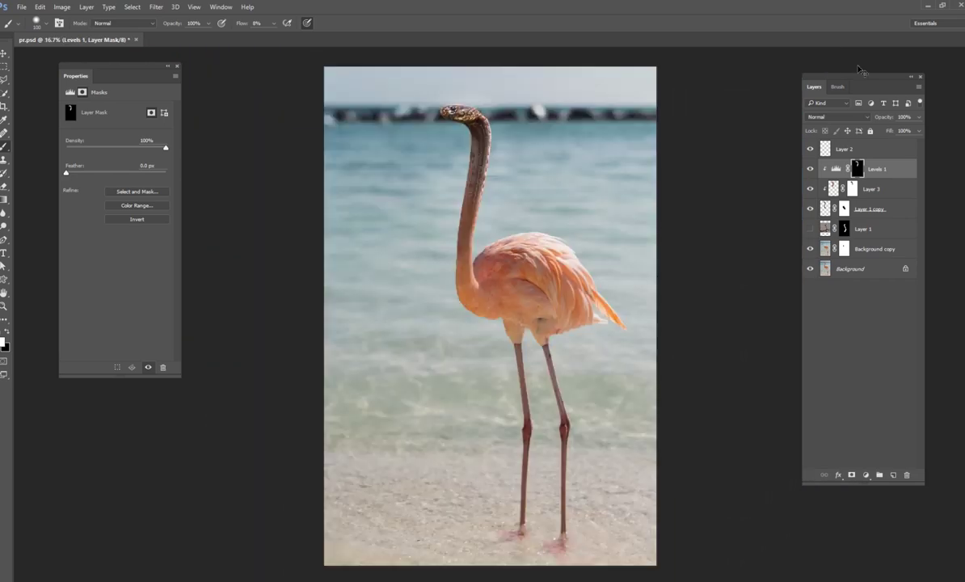
pyautogui.hotkey('ctrl', '-')
pyautogui.hotkey('ctrl', '+')
pyautogui.hotkey('ctrl', '+')
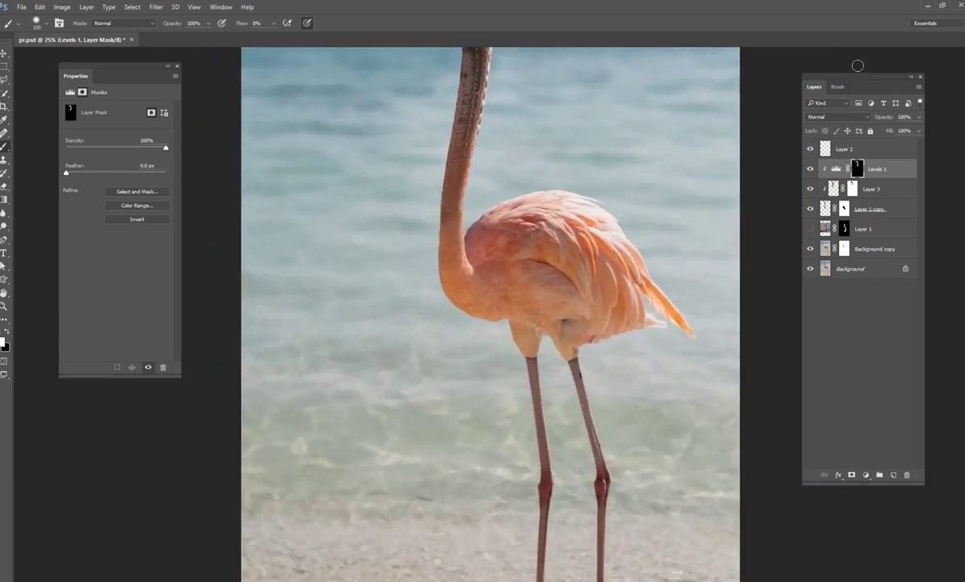
pyautogui.moveTo(448, 262); pyautogui.dragTo(471, 360)
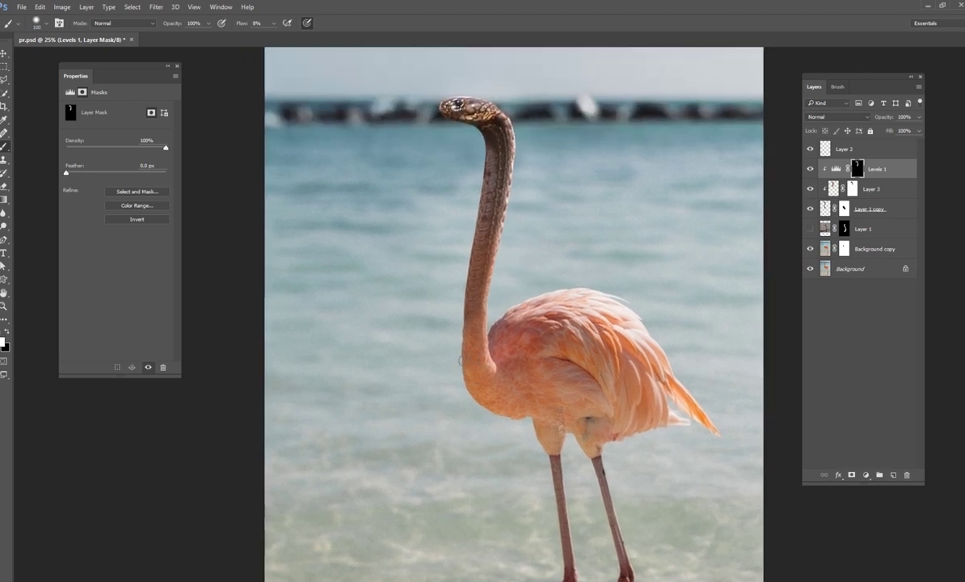
pyautogui.click(810, 170)
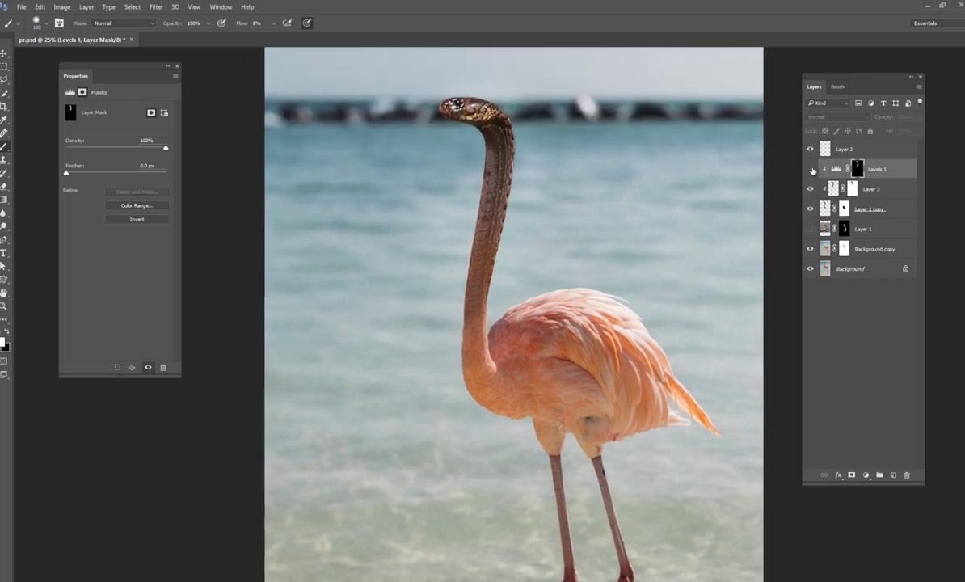
pyautogui.click(810, 169)
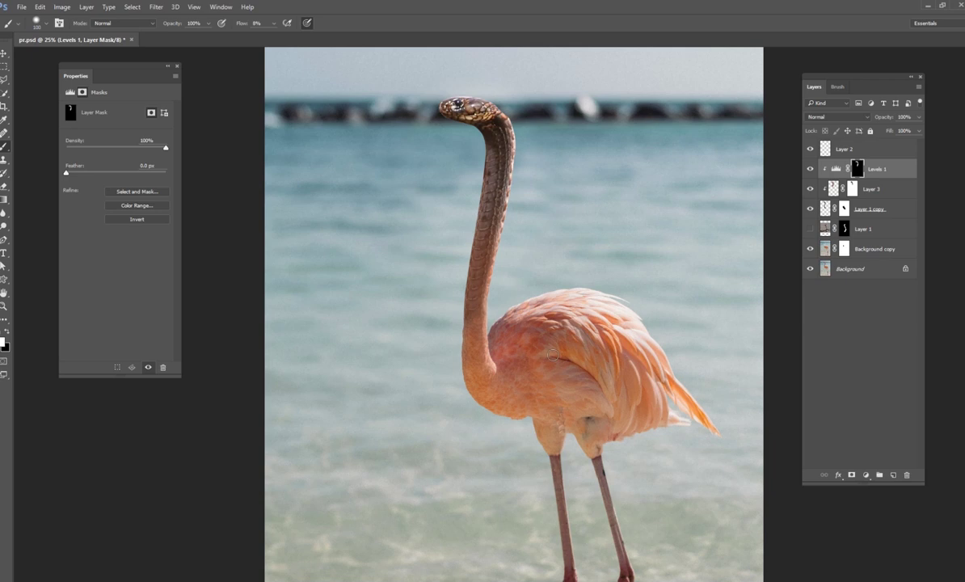
# Step: Review the build-up from the original flamingo by switching layers off and back on one at a time, ending with Background selected
pyautogui.moveTo(810, 168); pyautogui.dragTo(810, 210)
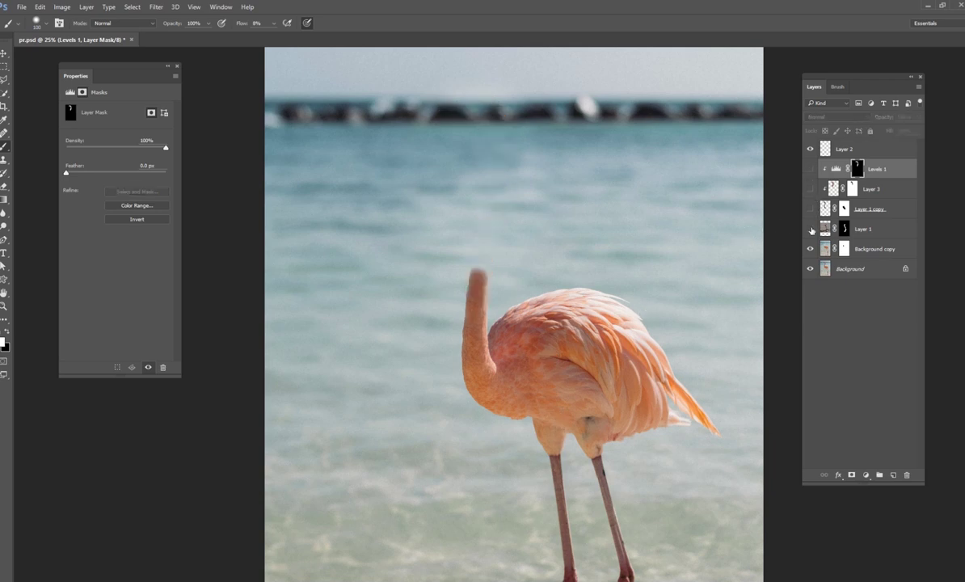
pyautogui.click(810, 249)
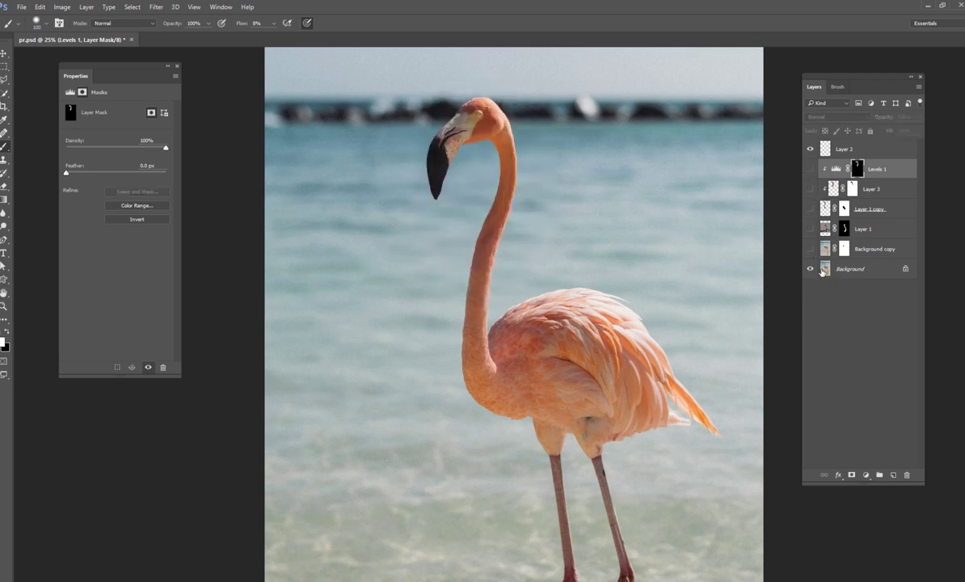
pyautogui.click(810, 229)
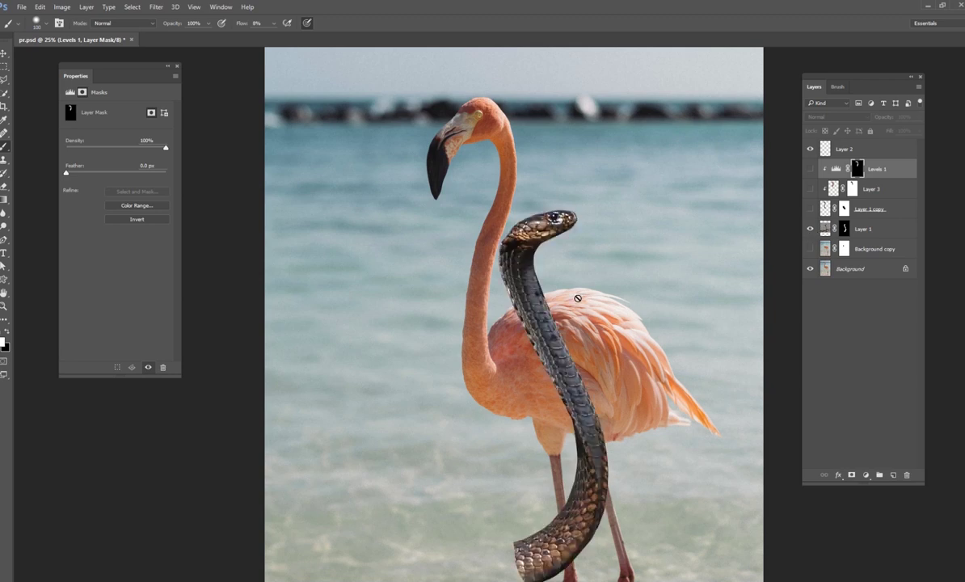
pyautogui.click(810, 229)
pyautogui.click(810, 208)
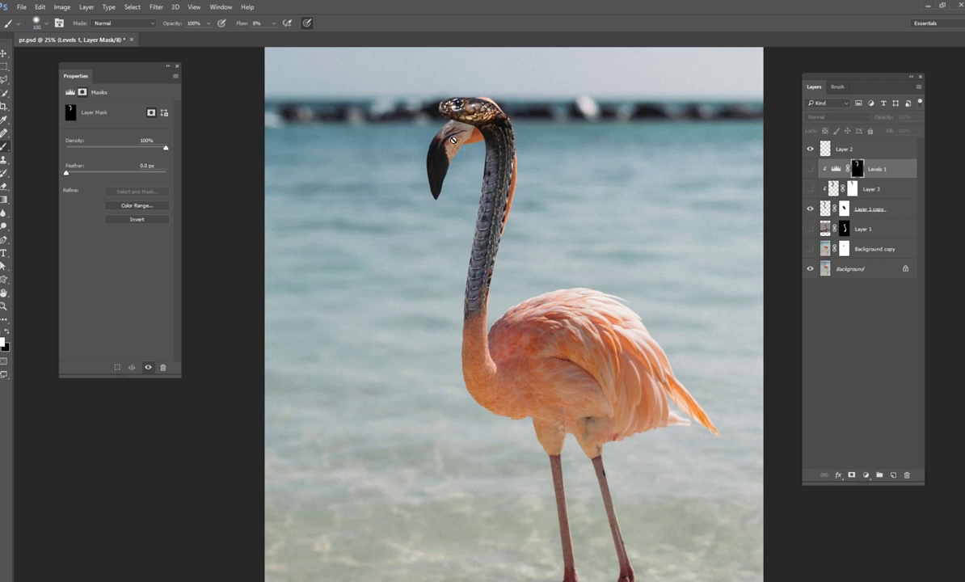
pyautogui.click(810, 209)
pyautogui.click(809, 249)
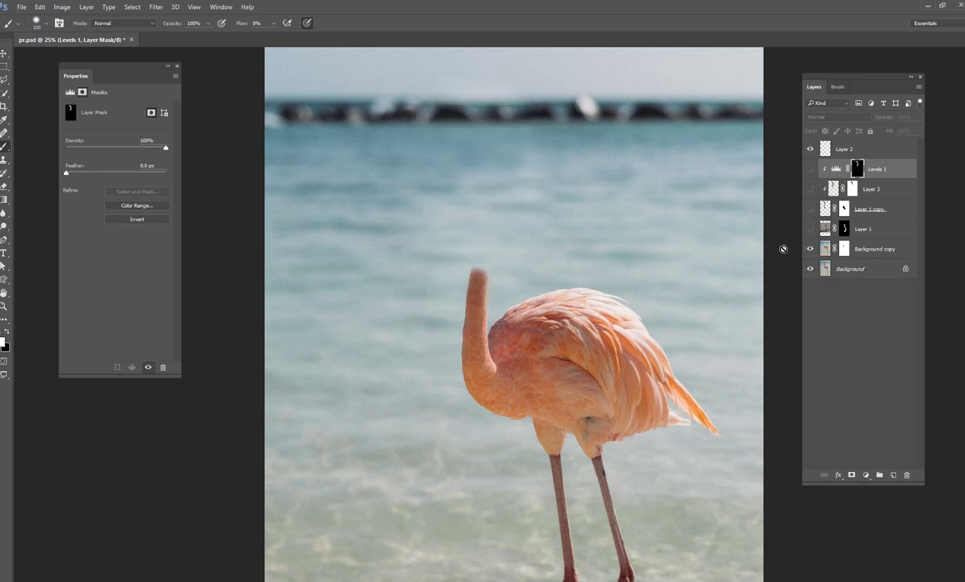
pyautogui.click(810, 209)
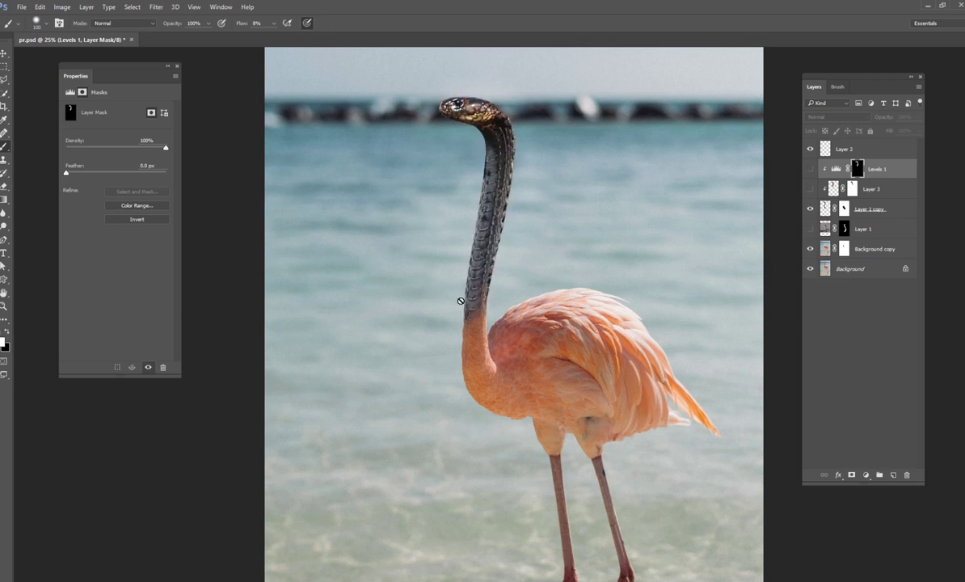
pyautogui.click(810, 189)
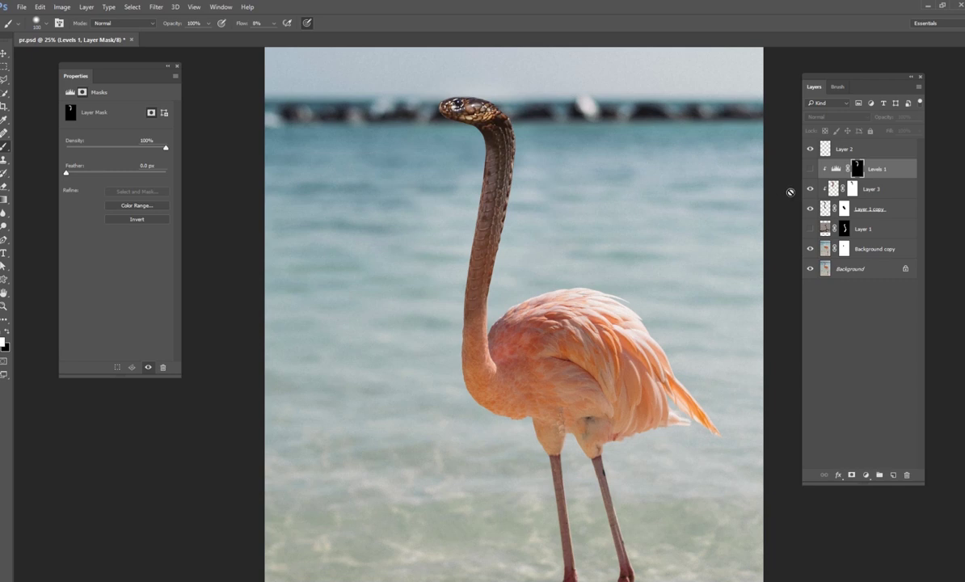
pyautogui.click(810, 169)
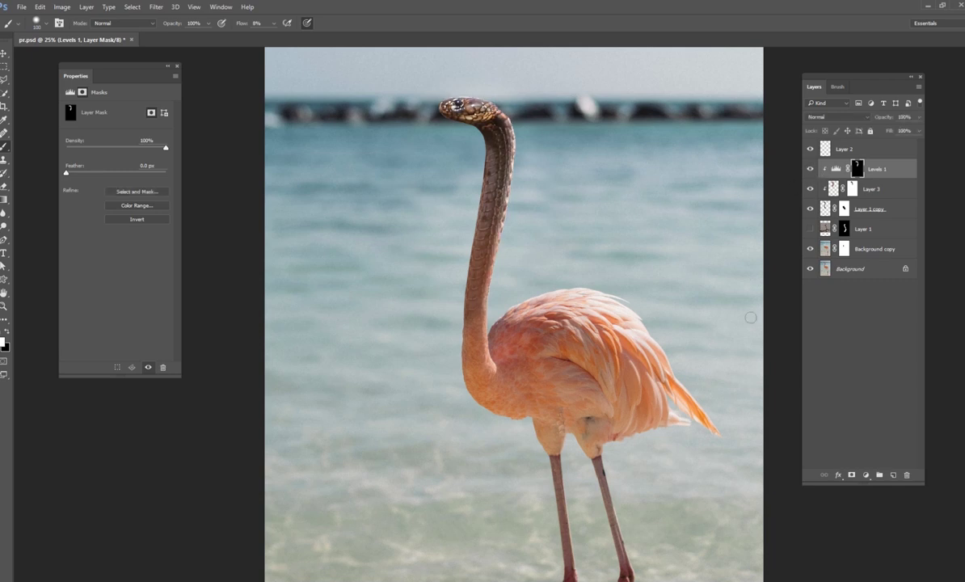
pyautogui.click(820, 270)
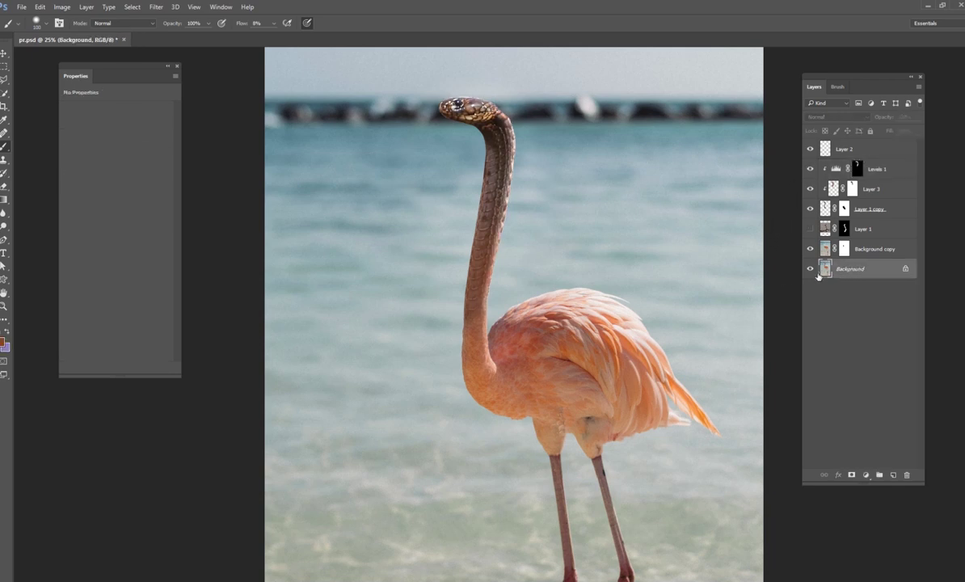
pyautogui.hotkey('ctrl', '-')
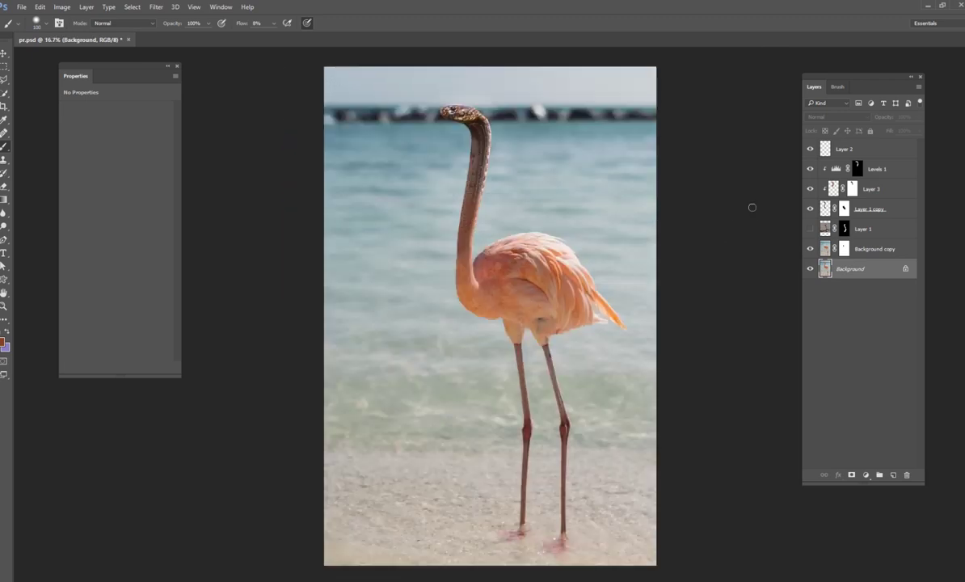